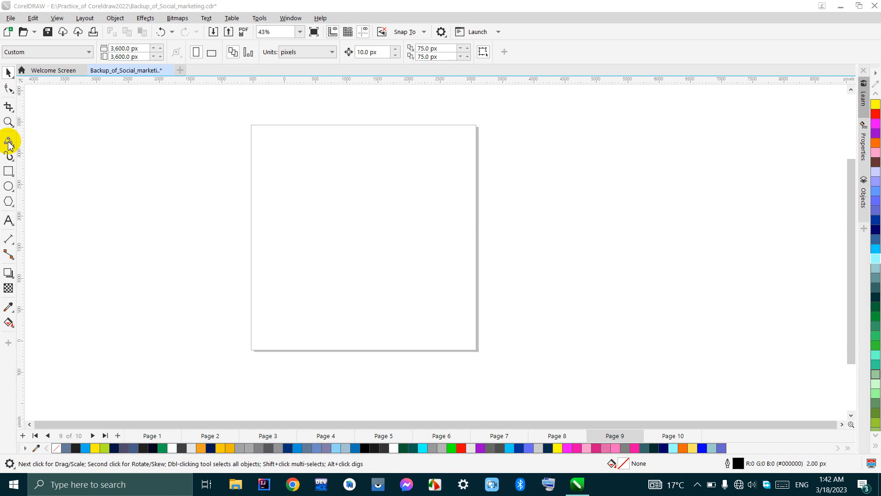
- Draw a straight, slightly sloping line about 4,845 px long with the Freehand tool, ending inside the page
click(8, 143)
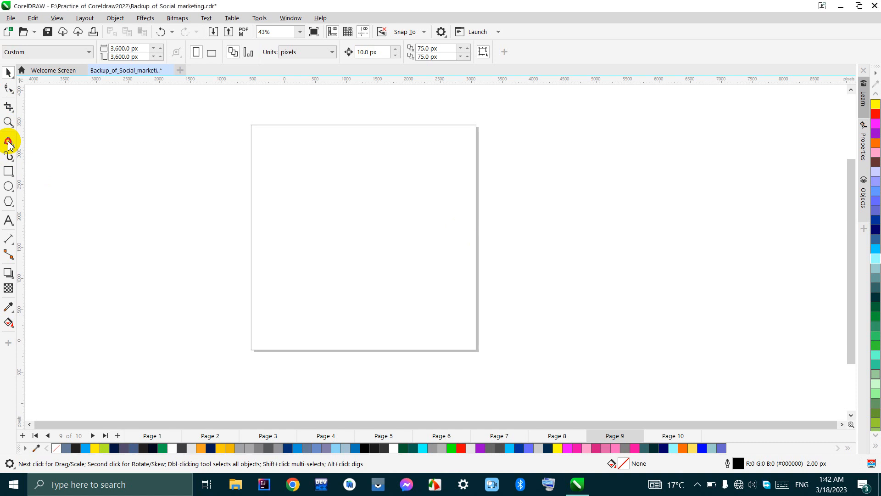
click(9, 144)
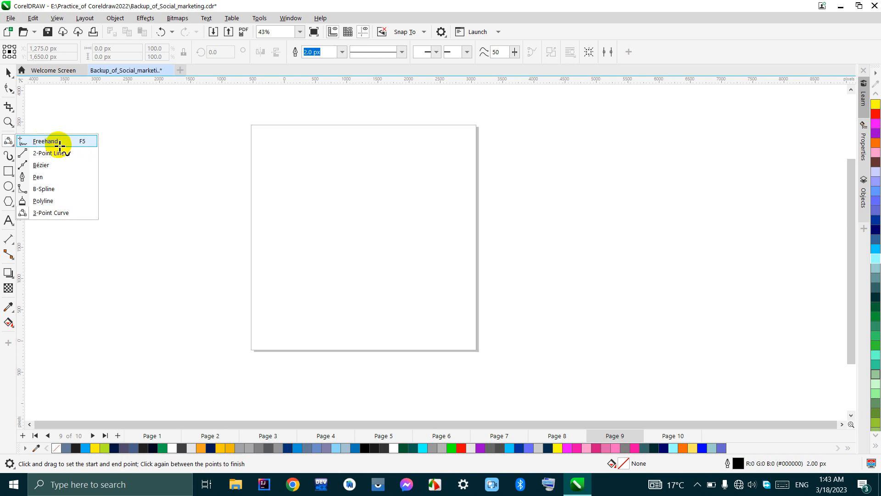
click(51, 141)
click(54, 138)
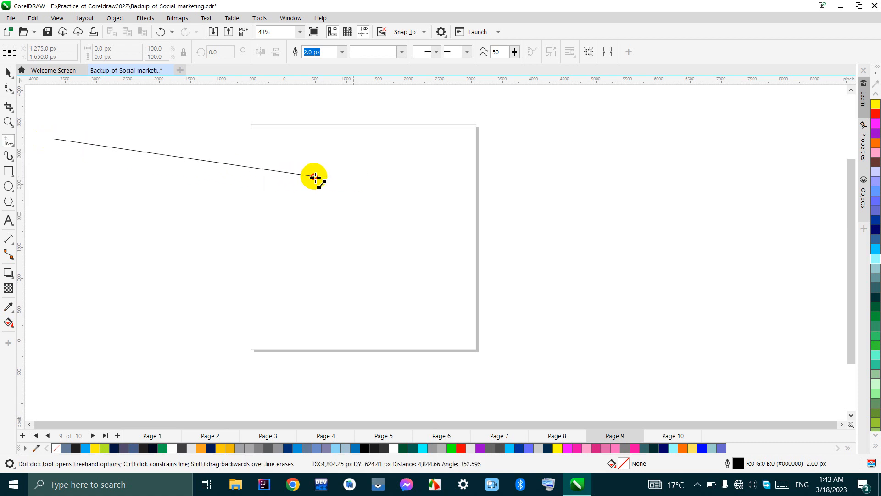
click(315, 177)
key(Escape)
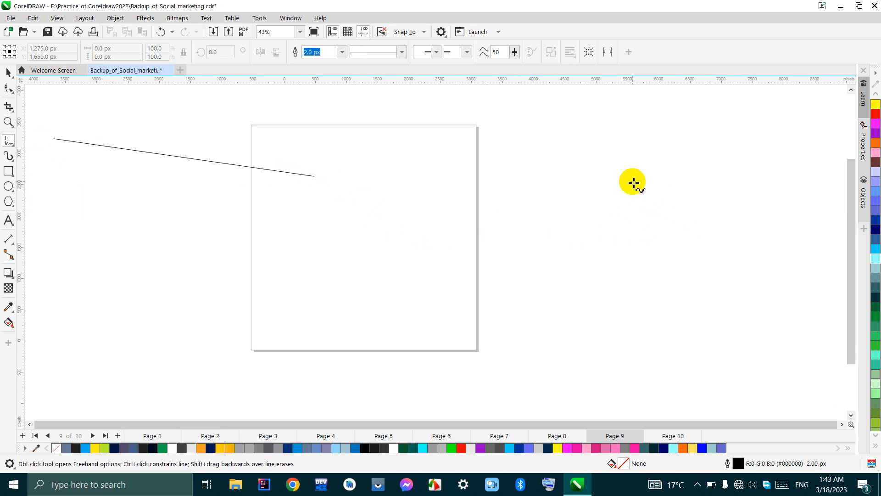
- Draw a closed, roughly circular freehand shape about 4,162 × 3,486 px over the page's right edge and fill it navy (#000066)
mouse_move(633, 183)
mouse_down()
mouse_move(562, 146)
mouse_move(506, 136)
mouse_move(430, 156)
mouse_move(388, 218)
mouse_move(394, 301)
mouse_move(439, 342)
mouse_move(524, 353)
mouse_move(598, 329)
mouse_move(638, 266)
mouse_move(633, 183)
mouse_up()
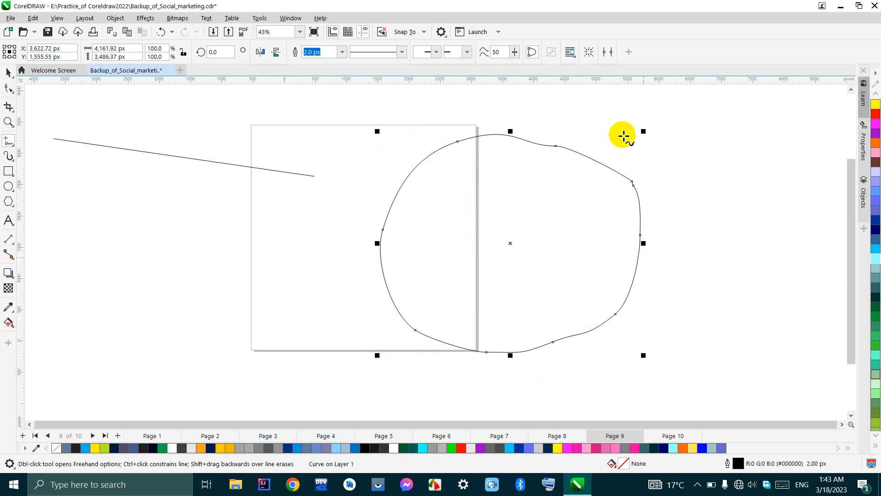
click(875, 232)
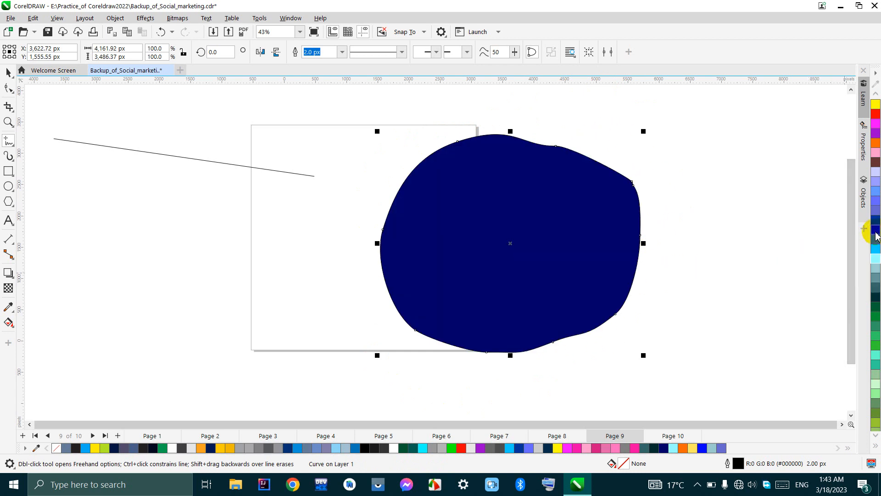
- Draw a closed, roughly square freehand shape about 2,668 × 2,384 px left of the page and fill it brown (#663333)
scroll(602, 233, down, 1)
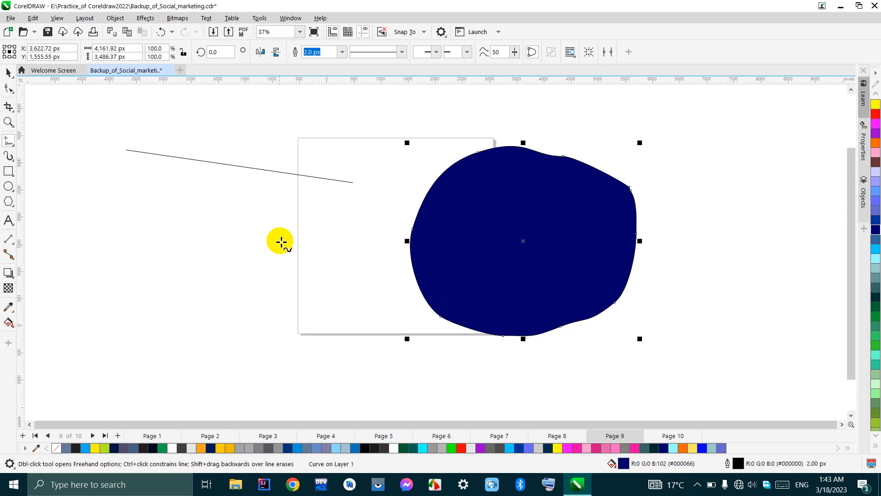
mouse_move(279, 235)
mouse_down()
mouse_move(269, 324)
mouse_move(213, 334)
mouse_move(134, 326)
mouse_move(162, 211)
mouse_move(281, 232)
mouse_up()
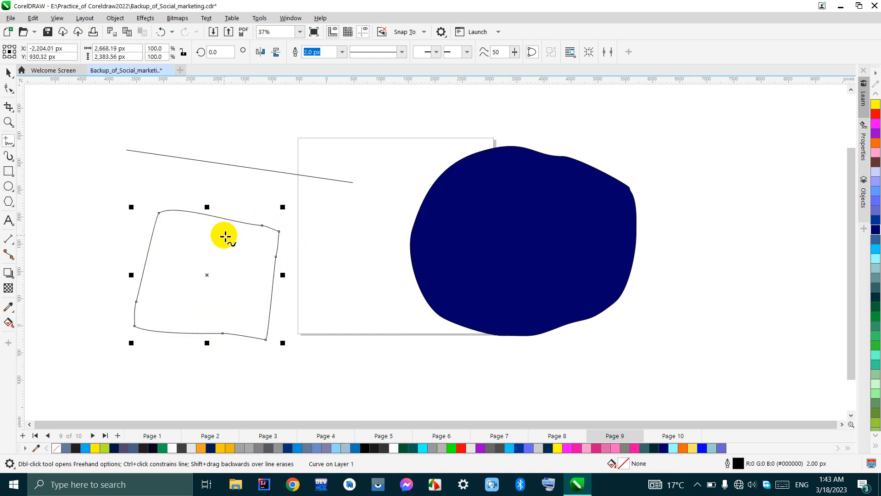
click(874, 166)
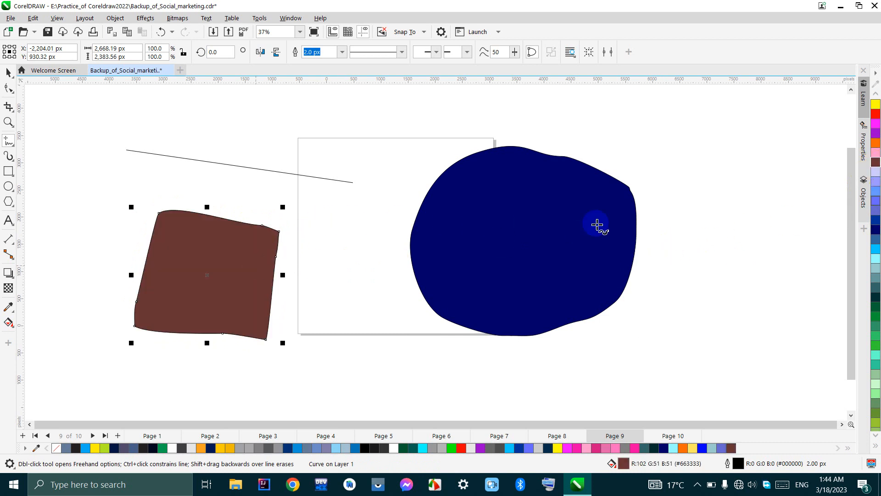
- Draw an open four-sided freehand curve about 2,295 × 2,139 px left of the brown shape and assign it a Baby Blue fill (#6699FF)
scroll(682, 232, down, 2)
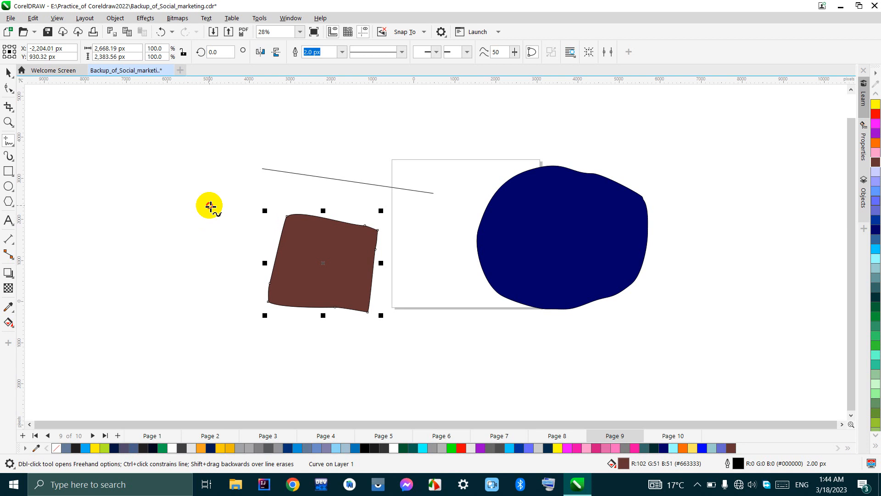
mouse_move(210, 206)
mouse_down()
mouse_move(195, 267)
mouse_move(120, 241)
mouse_move(118, 224)
mouse_move(142, 180)
mouse_move(191, 196)
mouse_up()
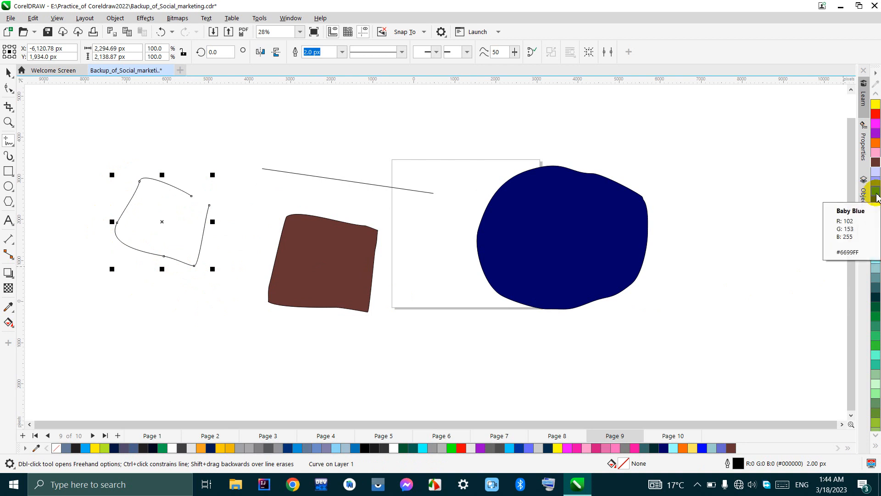
click(877, 198)
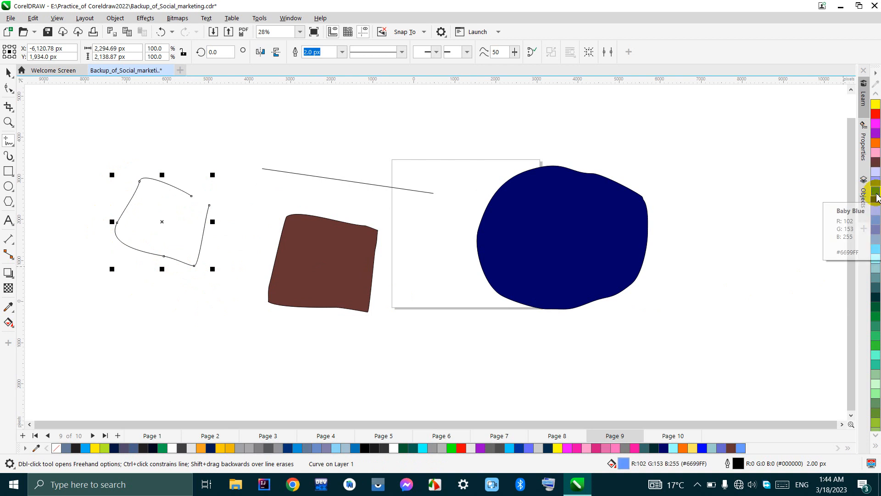
- Try Baby Blue and brown as the open curve's outline colour, and finish with a red outline (#FF0000)
right_click(877, 198)
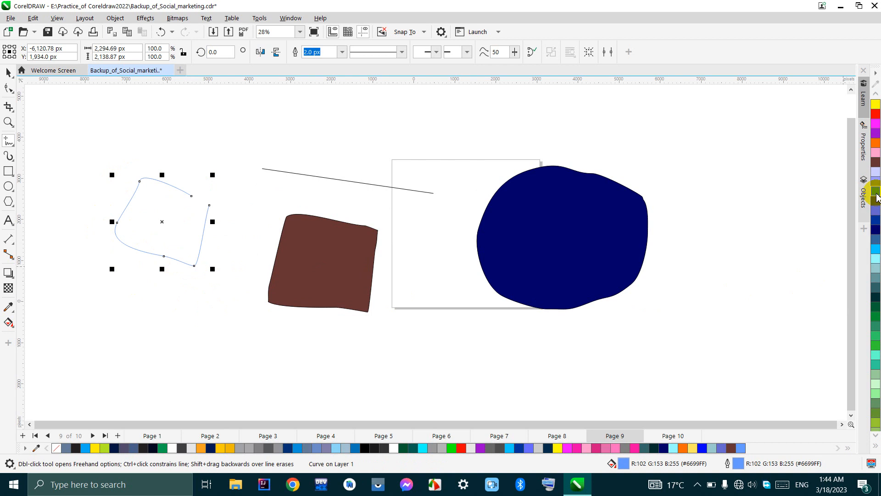
scroll(137, 222, up, 2)
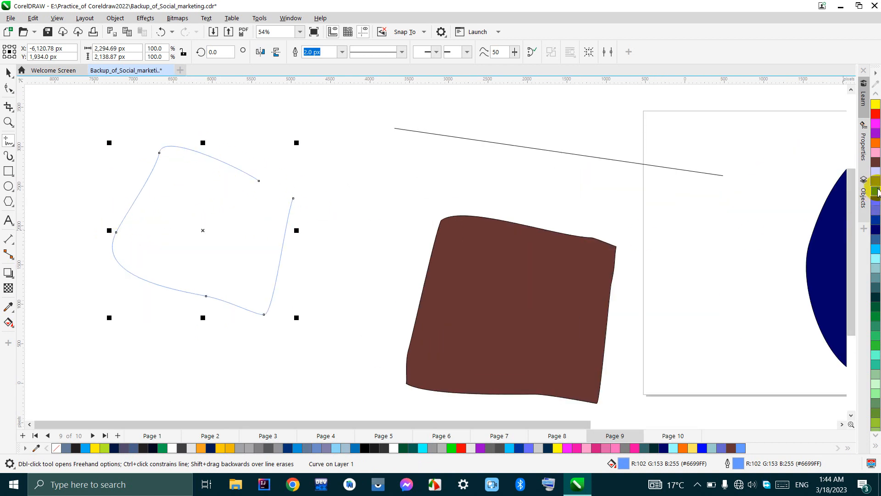
right_click(875, 162)
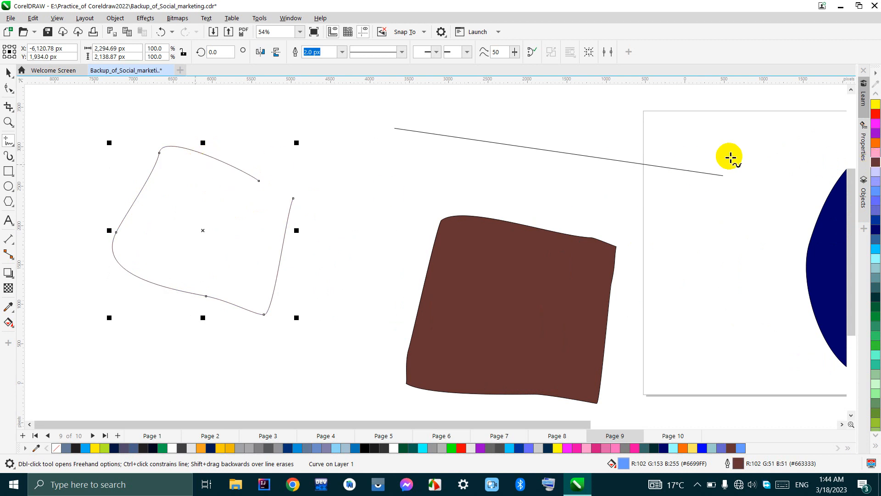
right_click(876, 120)
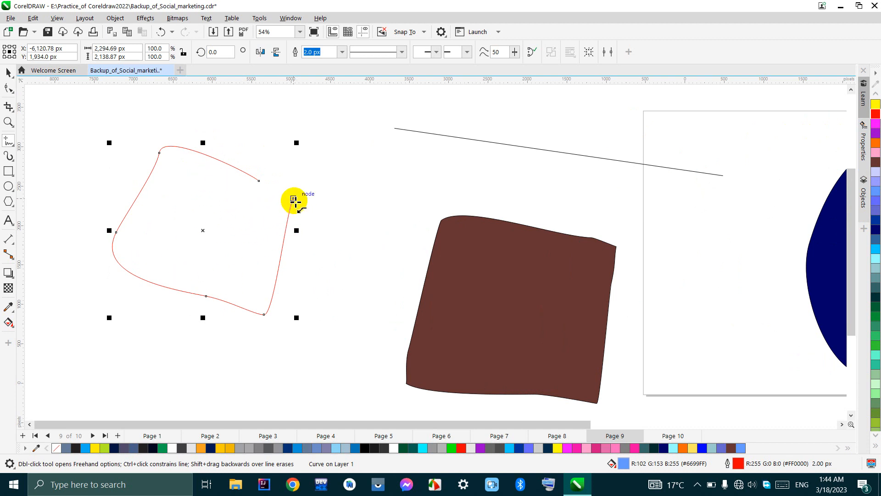
- Extend the open curve from its end node across the gap to close it, and set its fill to light blue (#00CCFF)
mouse_move(294, 201)
mouse_down()
mouse_move(261, 194)
mouse_move(259, 183)
mouse_up()
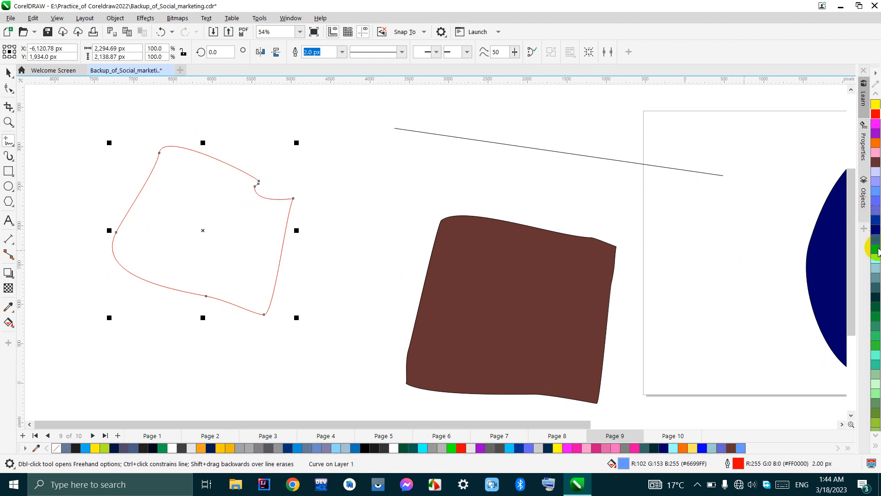
scroll(253, 177, up, 2)
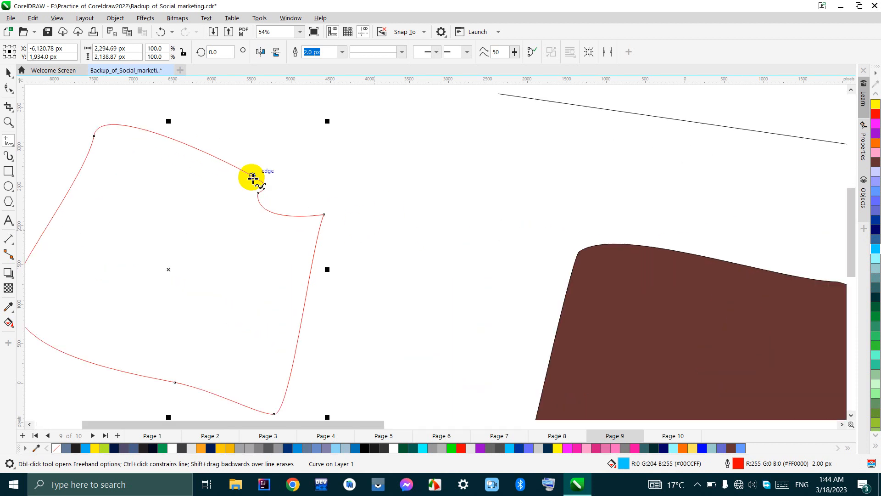
scroll(253, 177, up, 6)
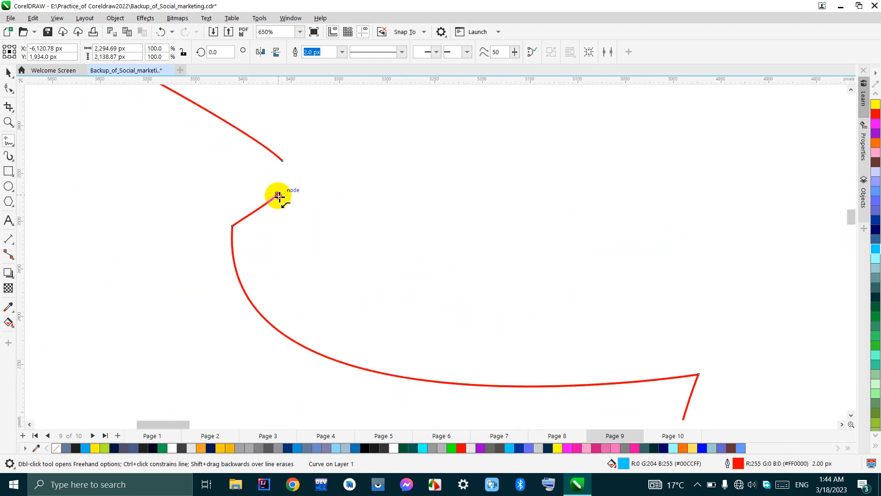
drag(279, 197, 282, 160)
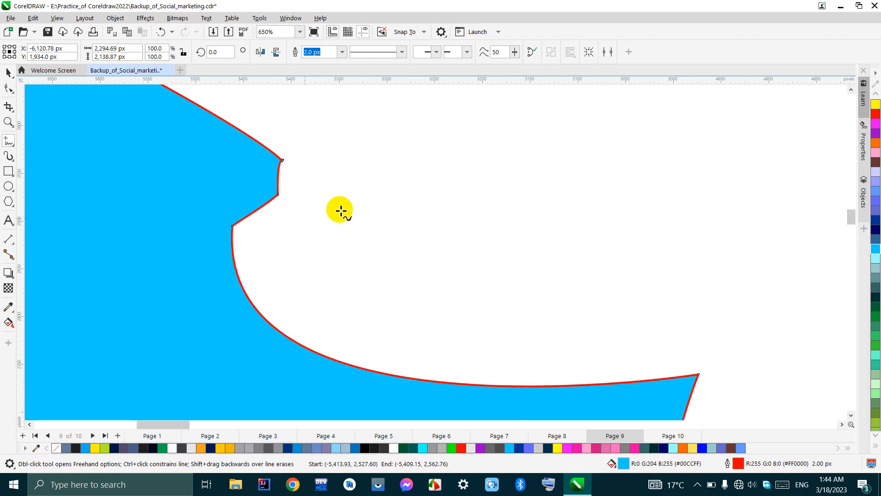
- Change the fill of the newly closed shape to green (#009933)
scroll(452, 202, down, 6)
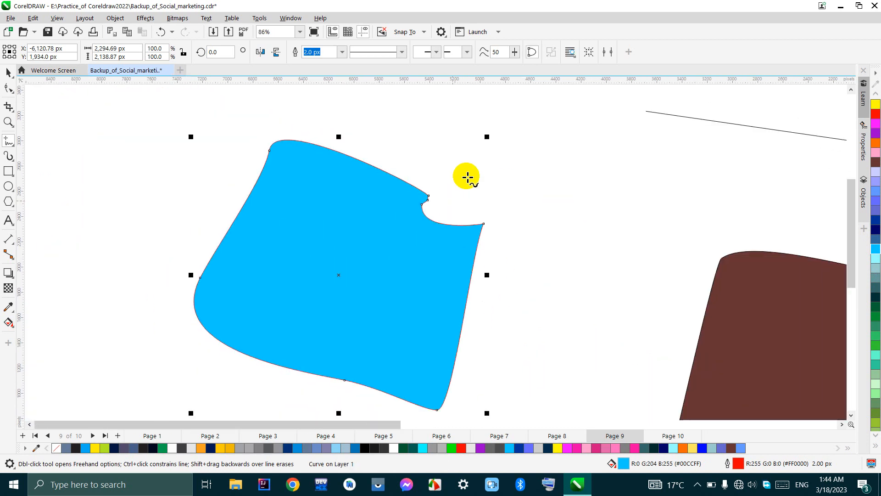
scroll(450, 168, down, 2)
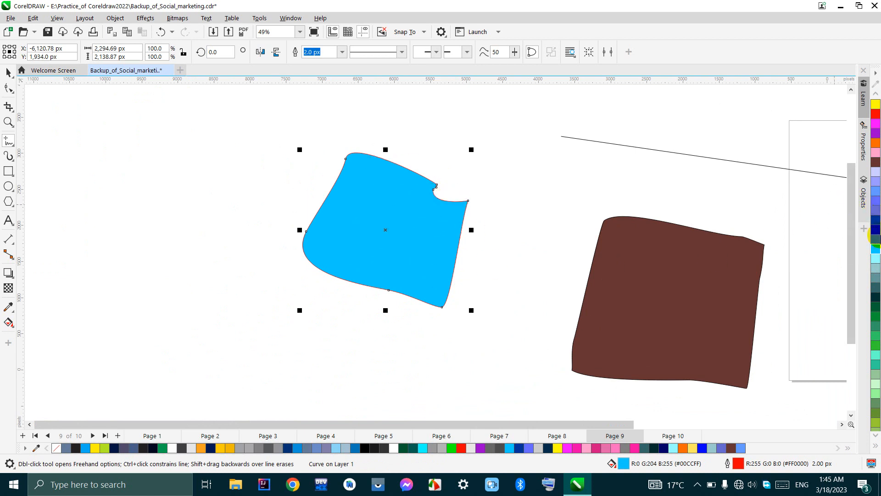
click(875, 315)
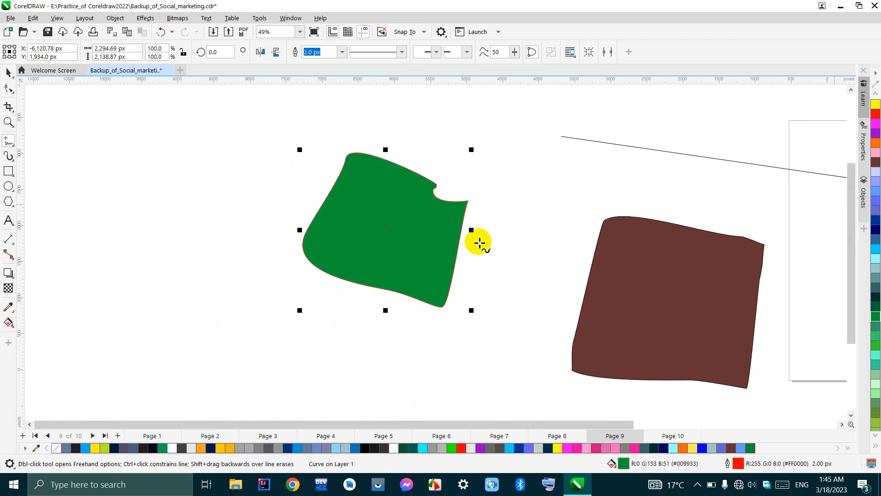
- Draw a closed quadrilateral about 6,051 × 4,922 px with the 2-Point Line tool left of the green shape and fill it periwinkle blue (#6666FF)
scroll(478, 240, down, 4)
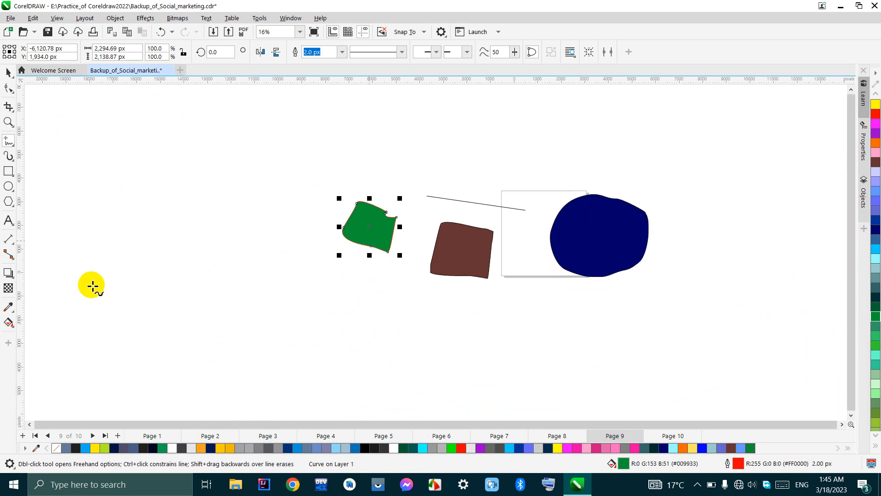
click(11, 146)
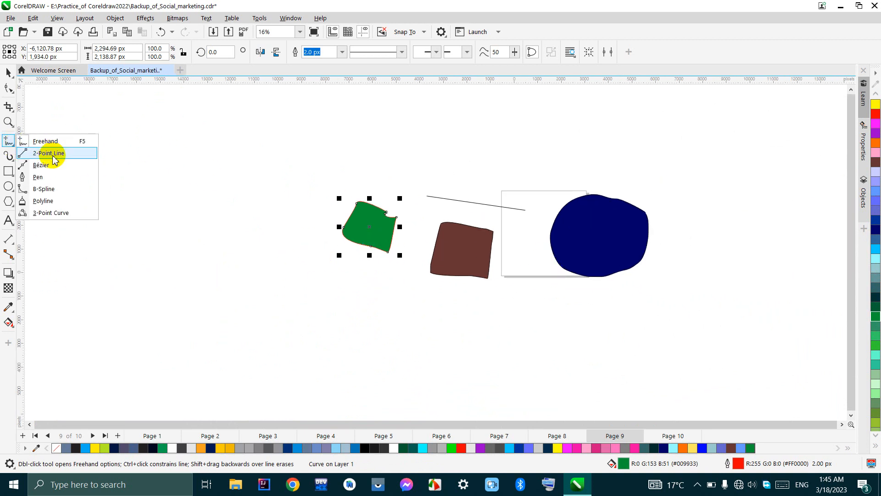
click(49, 153)
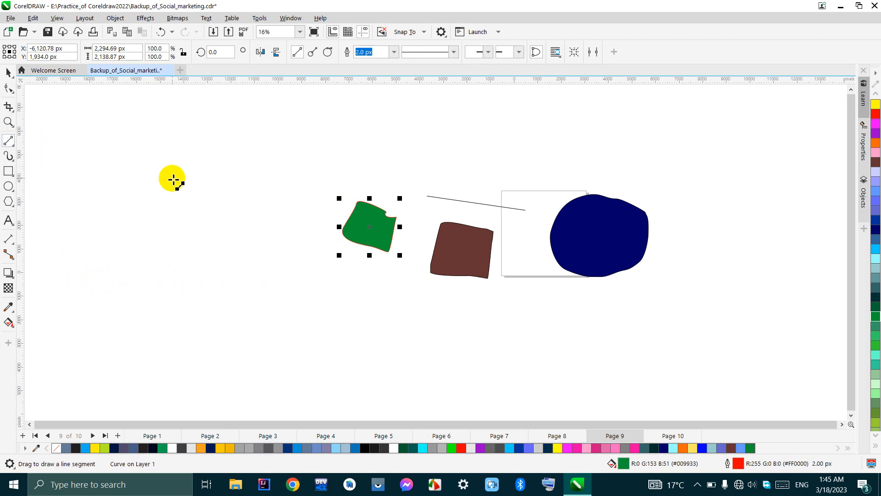
drag(174, 179, 246, 262)
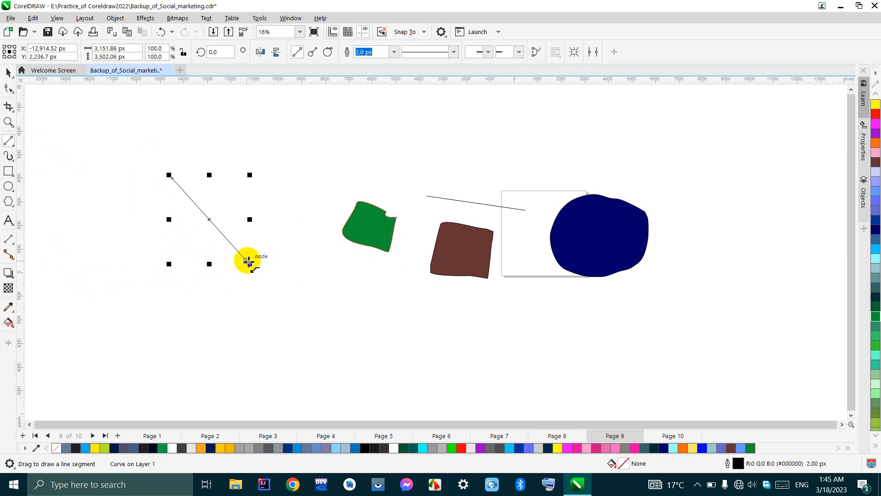
drag(247, 261, 176, 177)
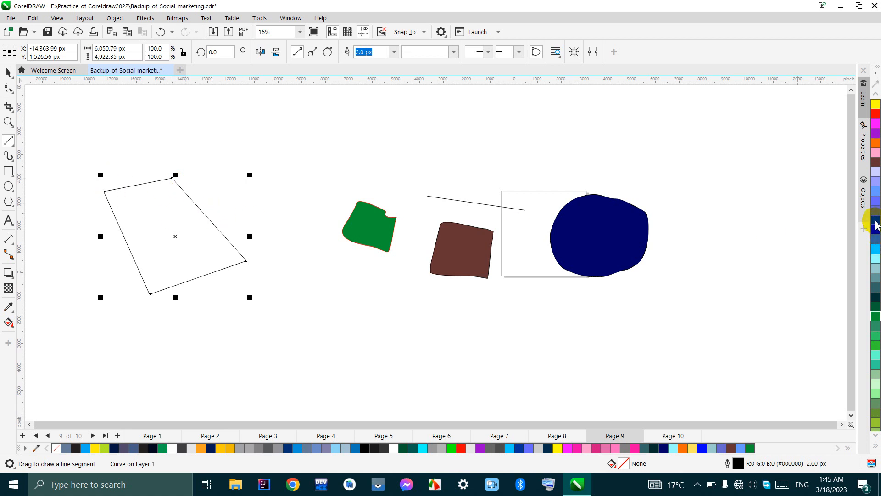
click(875, 204)
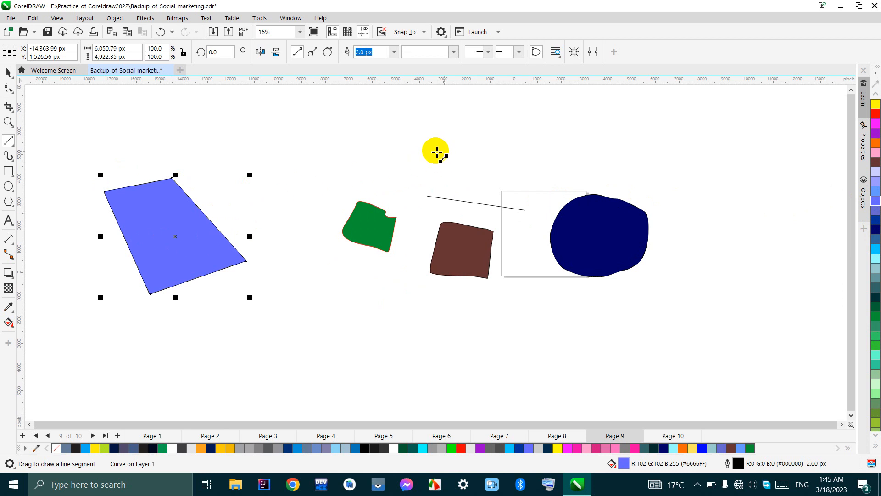
- Draw two connected straight segments above the green shape and three separate straight lines below the filled shapes
click(386, 99)
mouse_move(392, 152)
mouse_down()
mouse_move(260, 135)
mouse_move(251, 202)
mouse_up()
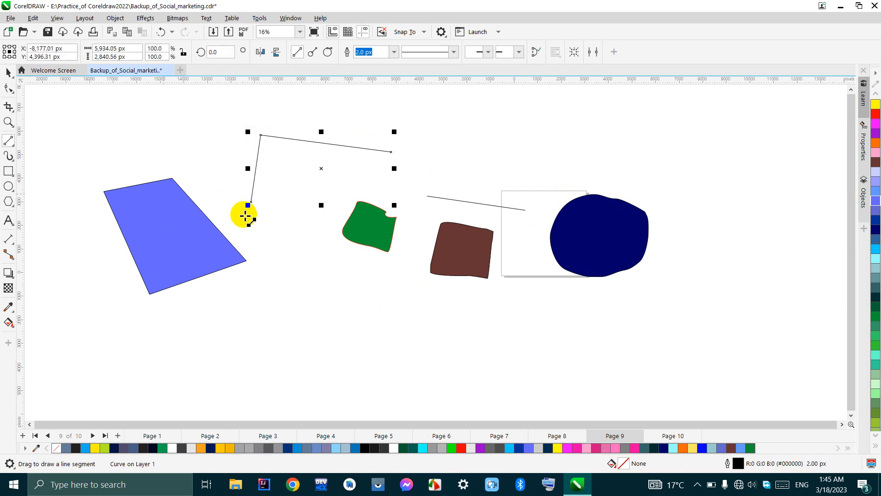
drag(270, 231, 396, 325)
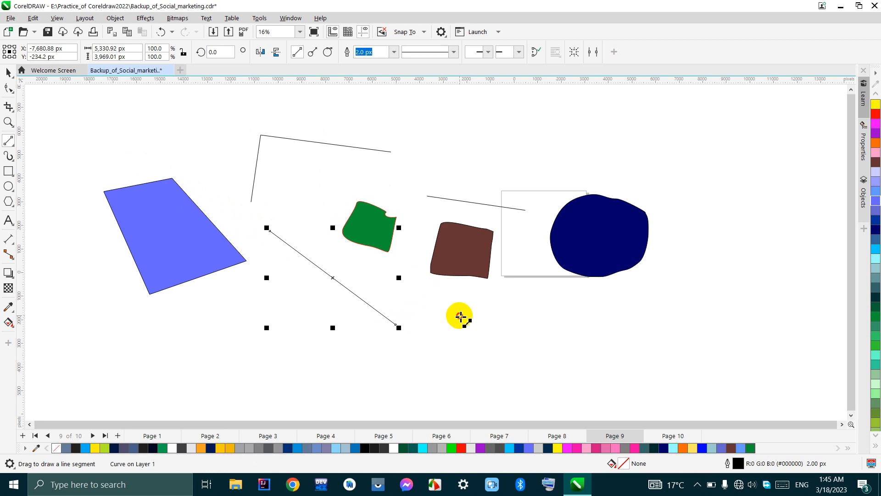
drag(460, 317, 472, 323)
drag(539, 322, 622, 331)
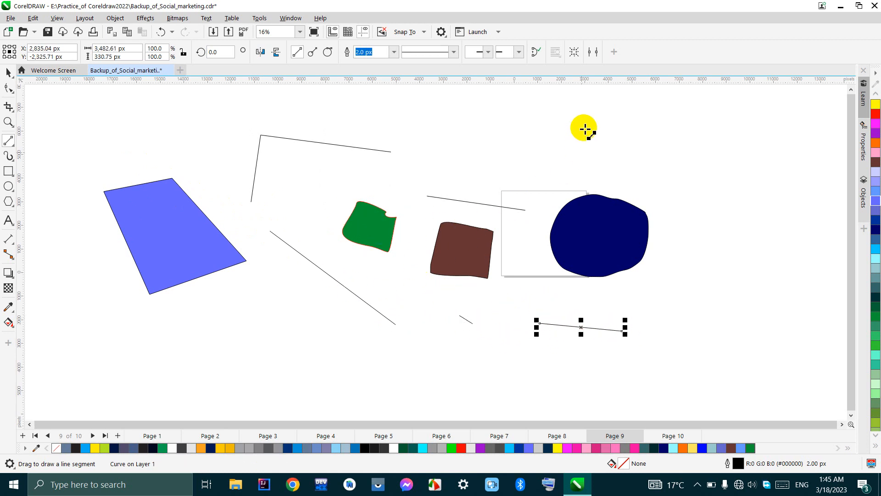
- Draw a closed four-sided shape of connected lines about 5,954 × 2,432 px above the page and fill it orange (#FF6600)
drag(588, 119, 451, 112)
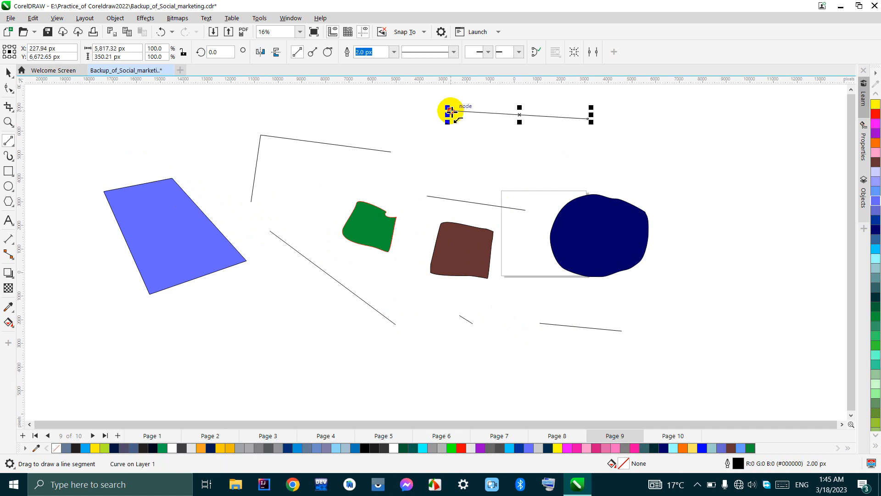
drag(451, 111, 591, 119)
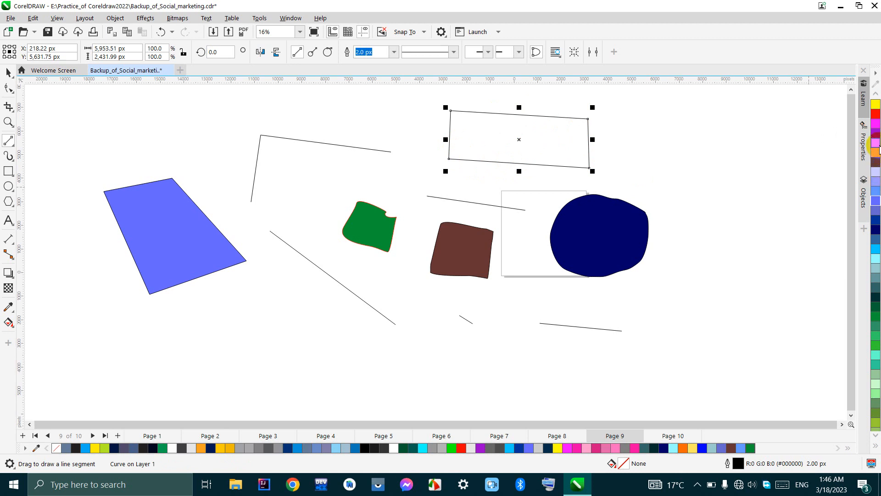
click(877, 149)
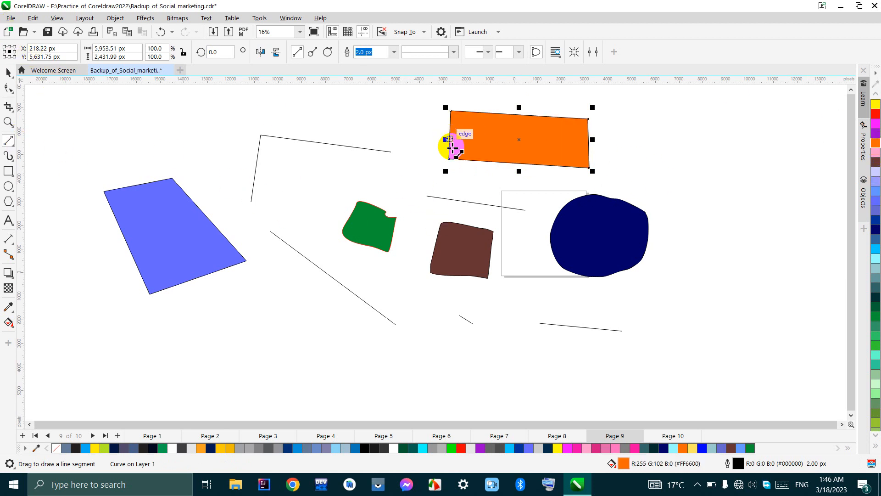
- Draw a closed six-sided shape with the Bézier tool, overlapping the periwinkle quadrilateral from above, and fill it dark blue (#003399)
click(10, 142)
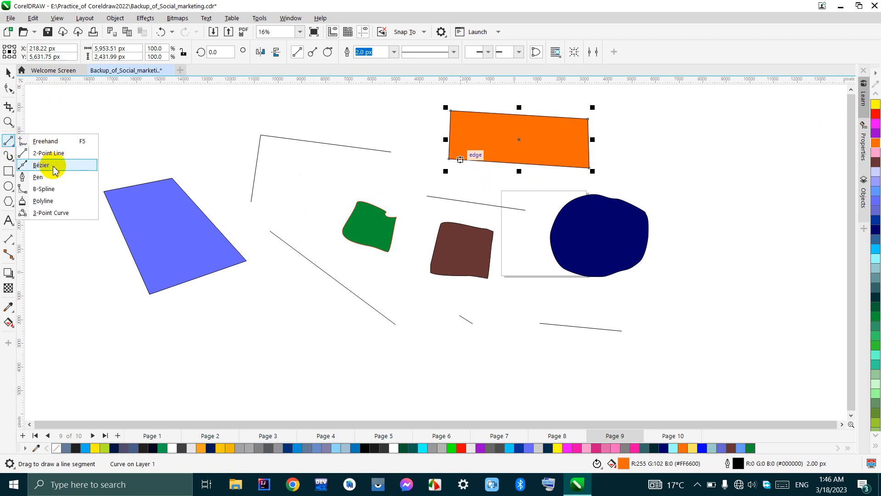
click(41, 165)
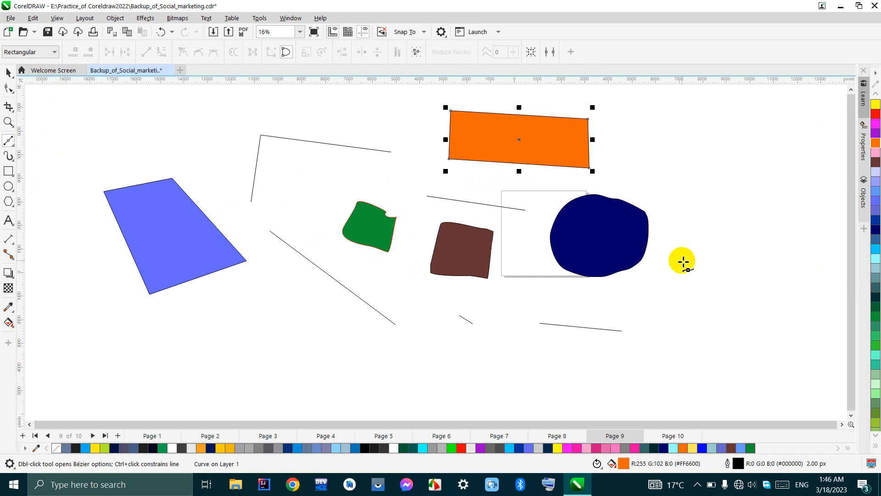
scroll(682, 333, down, 2)
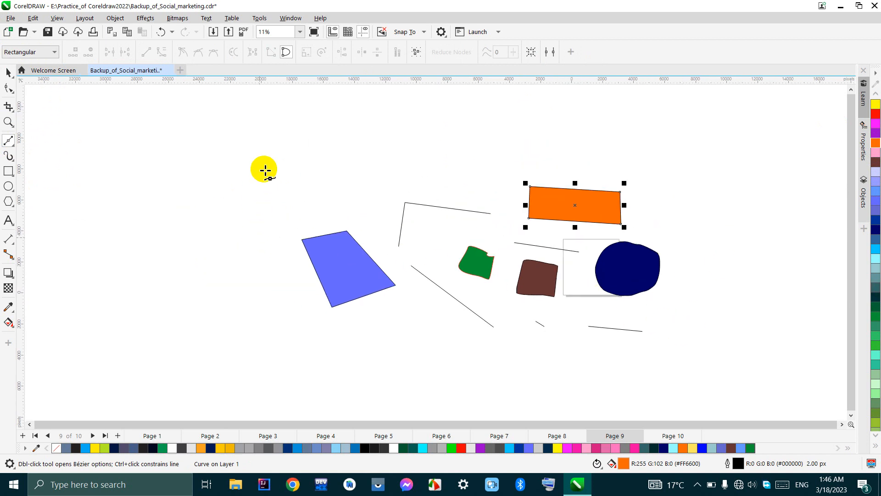
scroll(230, 165, up, 2)
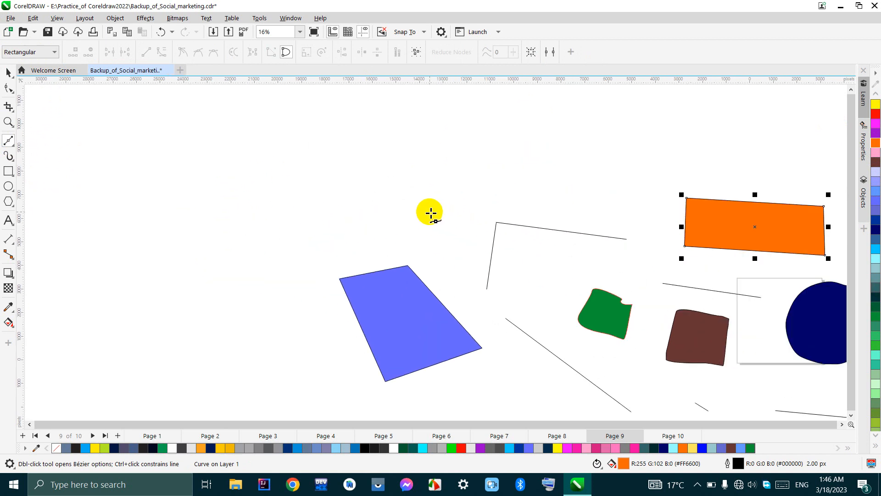
click(390, 166)
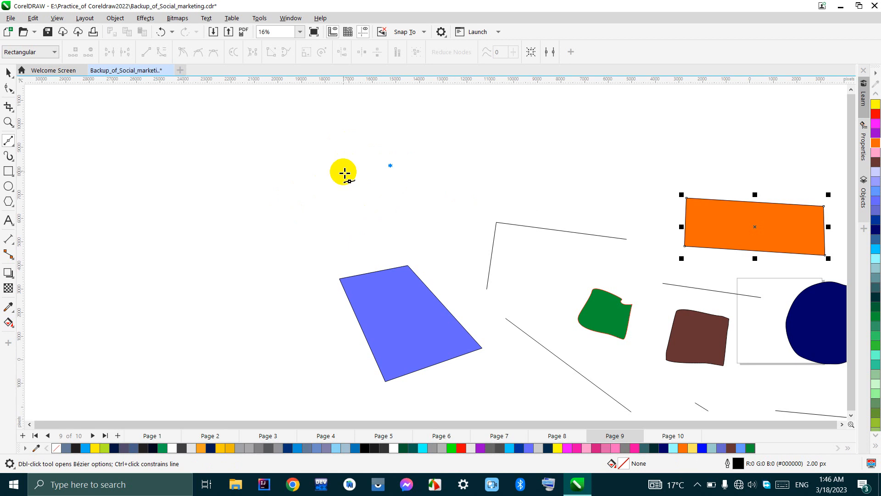
click(281, 161)
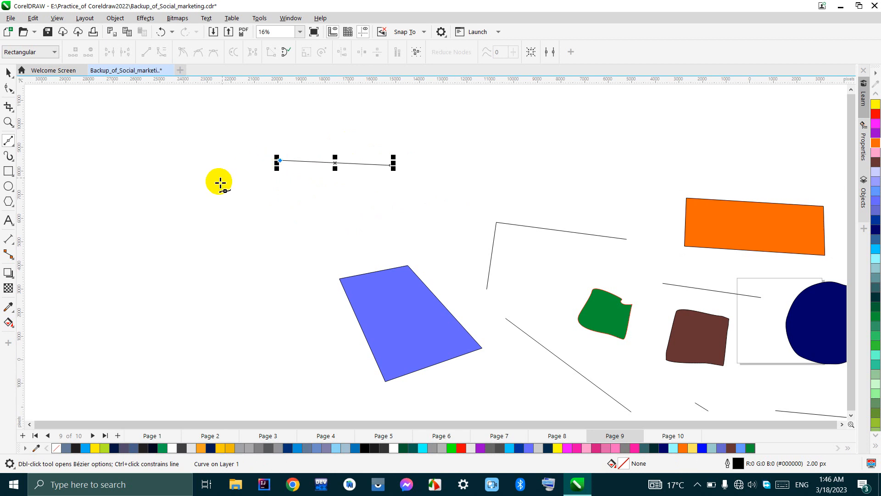
click(206, 183)
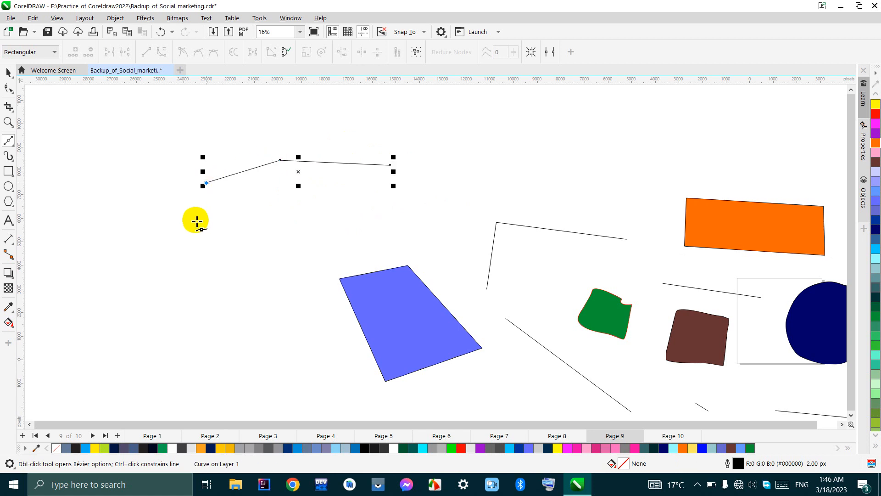
click(196, 250)
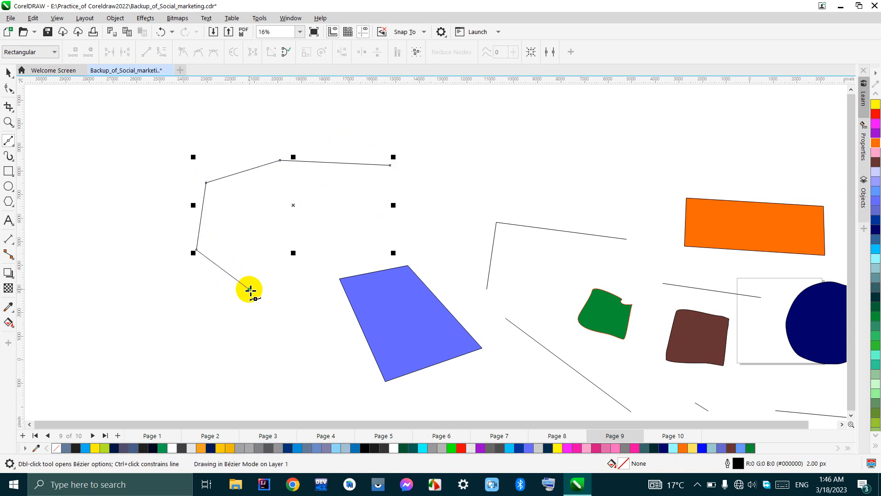
click(384, 303)
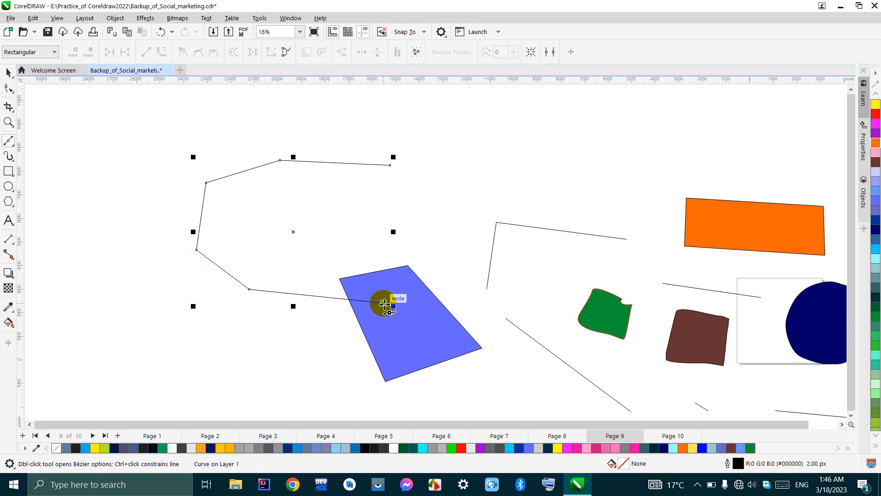
click(391, 168)
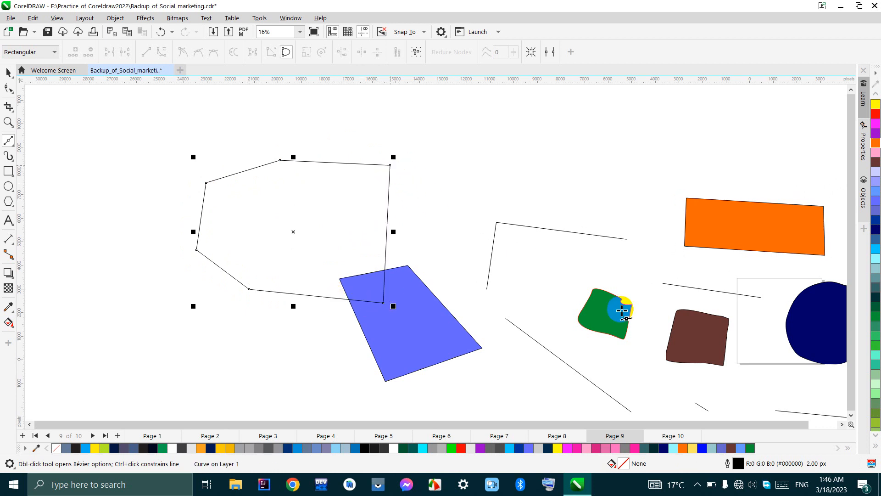
click(876, 225)
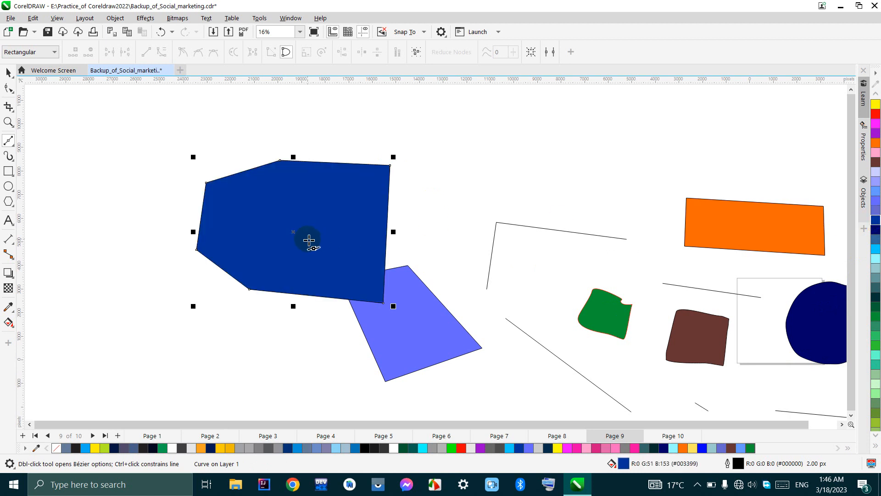
- Draw a closed triangle about 6,738 × 7,997 px with the Bézier tool left of the dark blue shape and fill it sky blue (#00CCFF)
scroll(533, 263, down, 2)
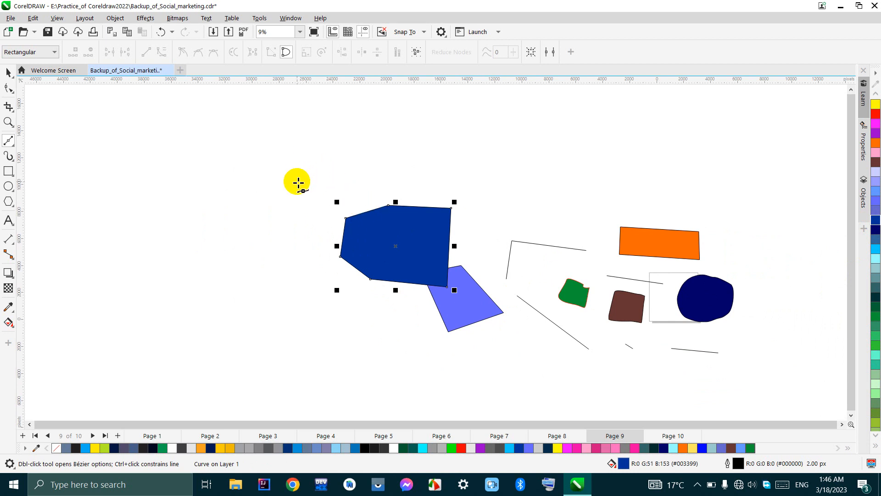
click(275, 155)
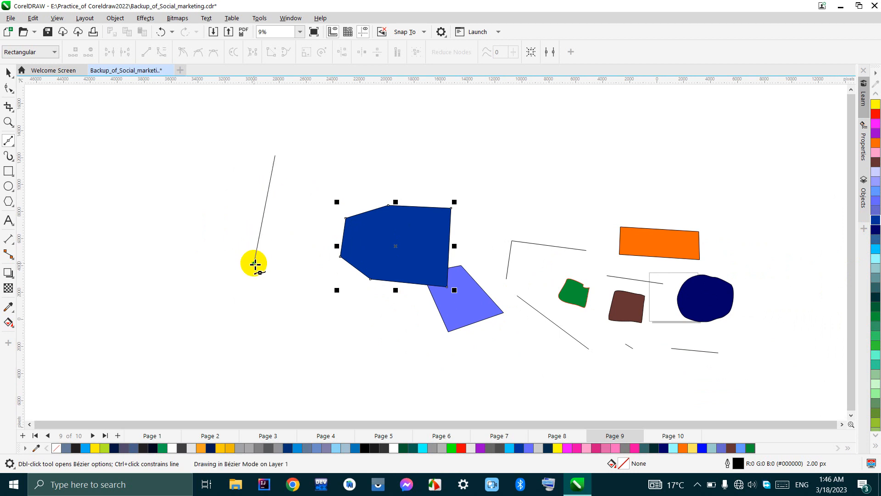
click(254, 262)
click(185, 157)
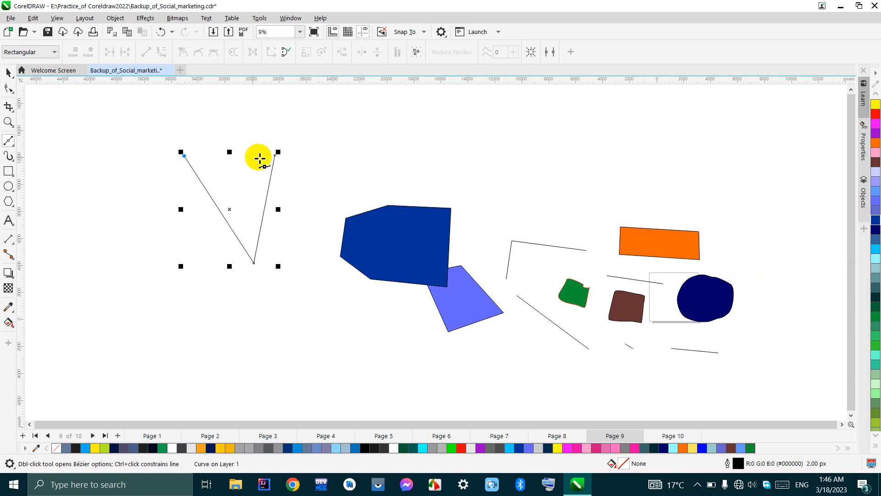
click(275, 155)
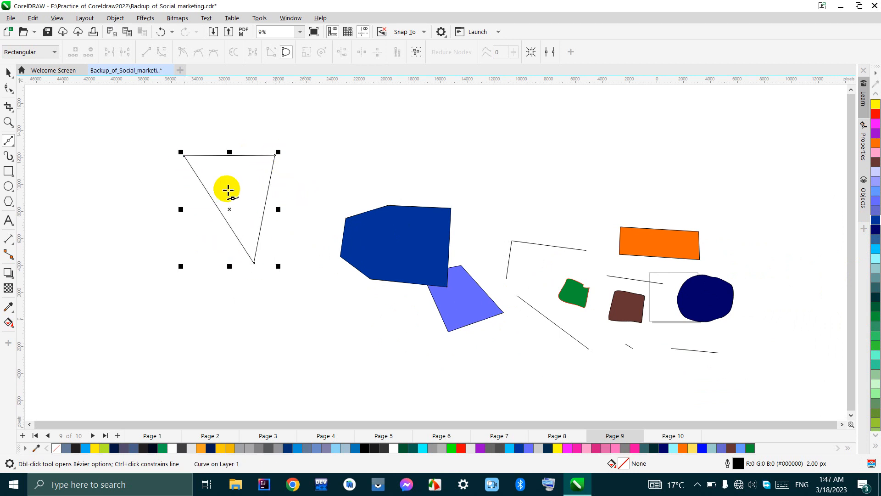
click(876, 253)
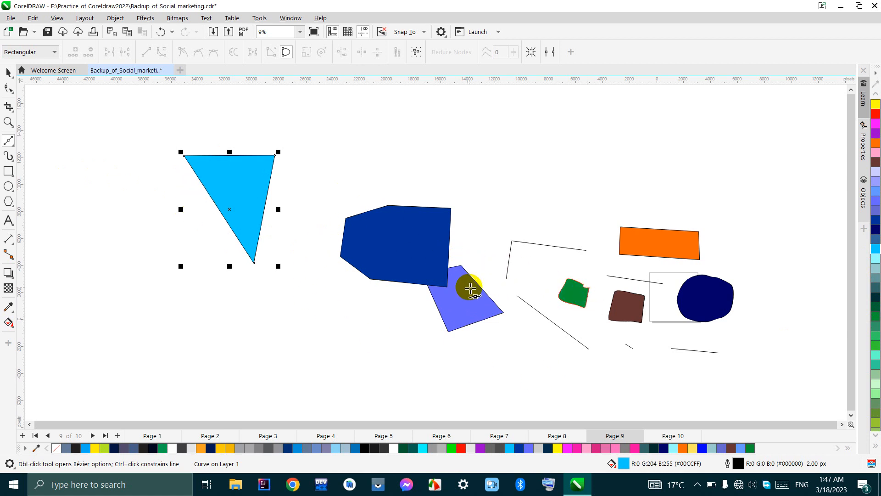
- Switch from the Bézier tool to the Pen tool
click(10, 140)
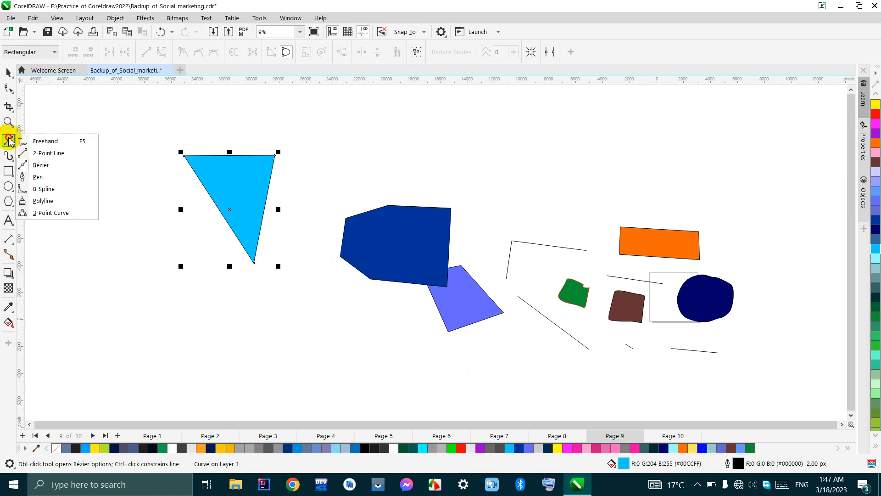
click(48, 178)
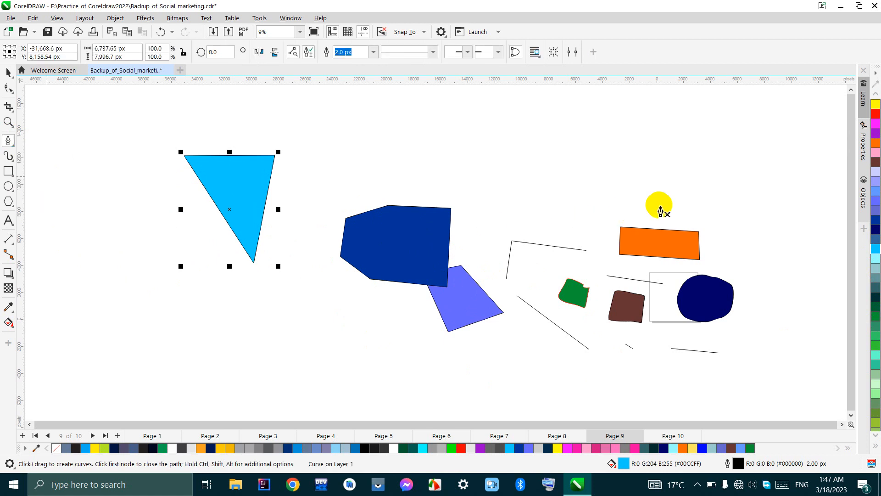
click(4, 143)
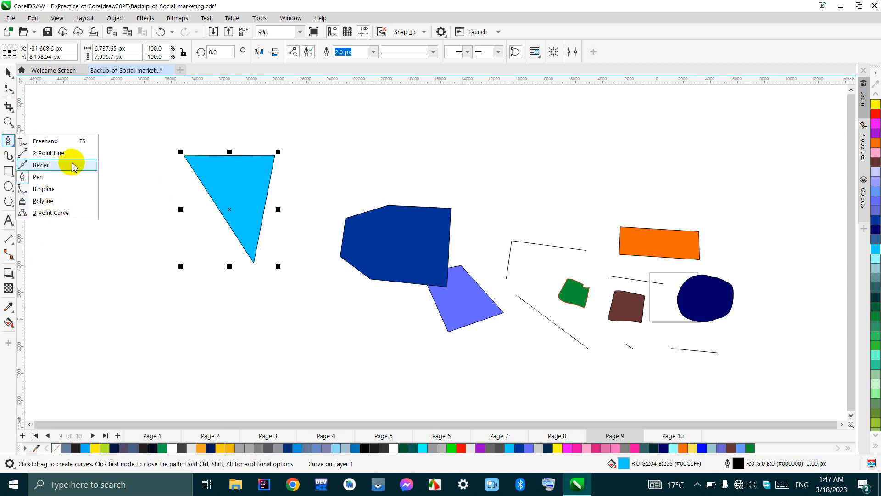
click(39, 178)
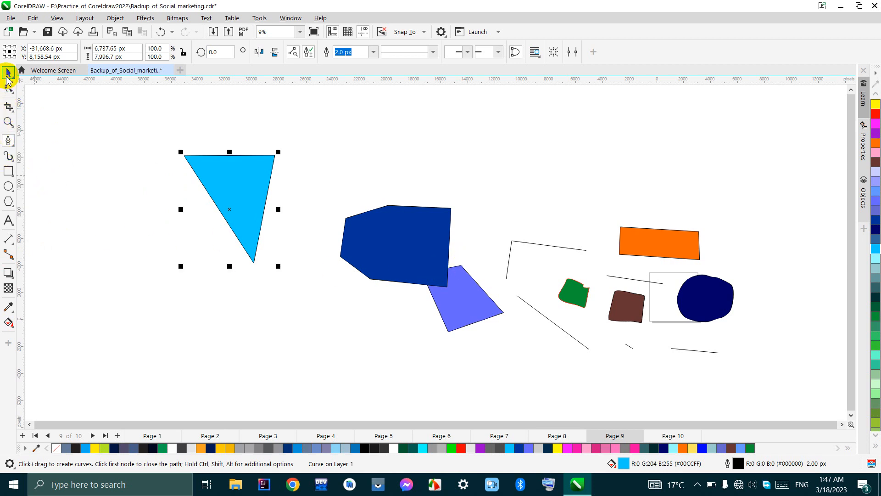
- Select all the lines and filled shapes on and around Page 9 and delete them
click(7, 75)
drag(132, 109, 757, 389)
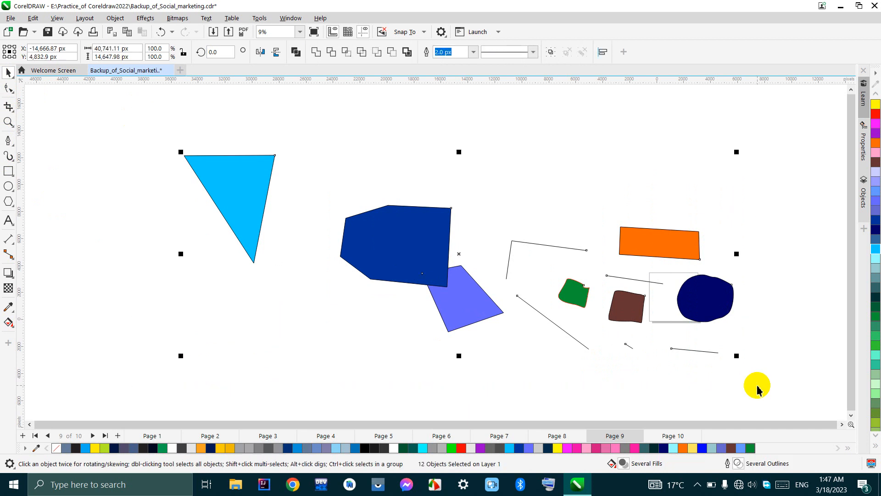
key(Delete)
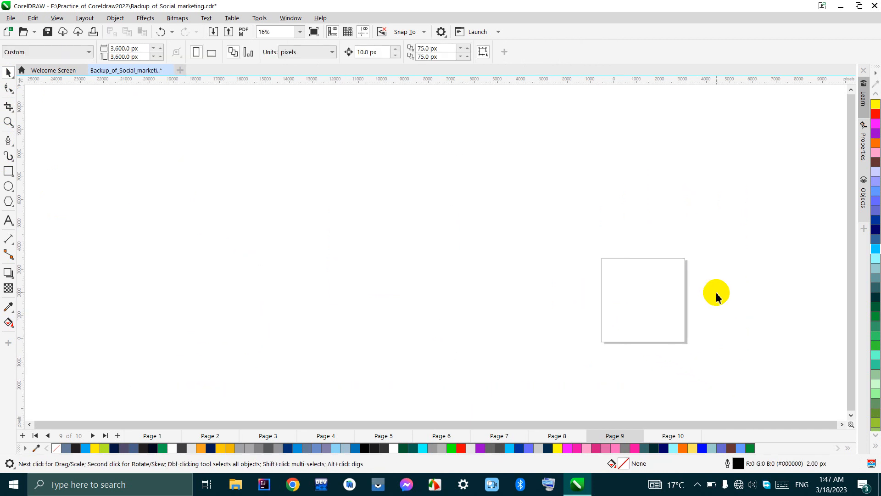
- Draw a closed four-sided shape about 3,925 × 2,911 px over the page with the Pen tool and fill it light cyan (#99FFFF)
scroll(716, 293, up, 3)
scroll(269, 236, down, 1)
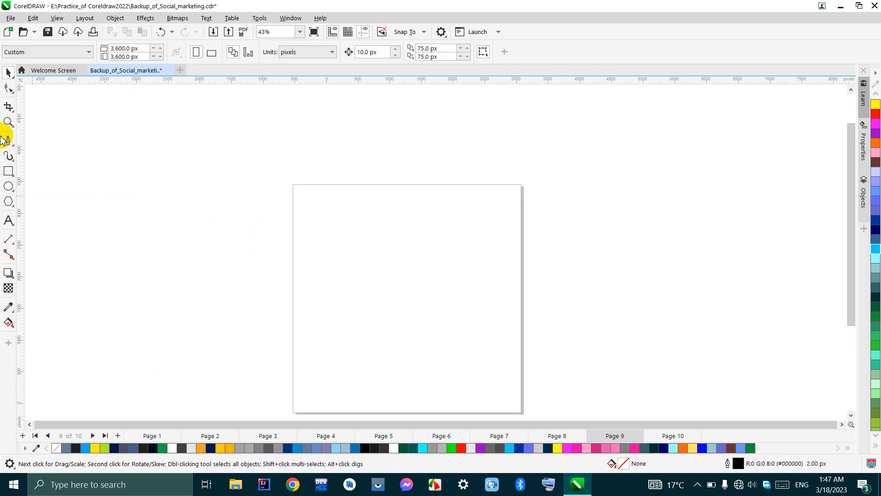
click(9, 141)
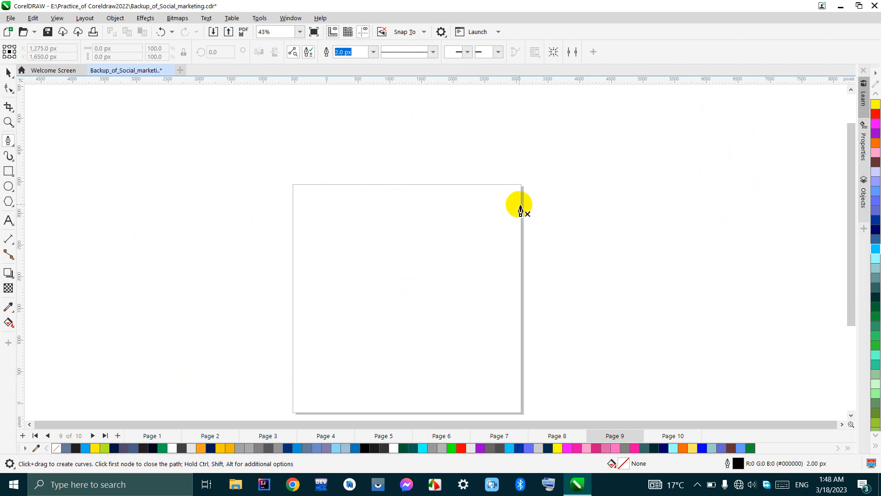
click(478, 184)
click(488, 368)
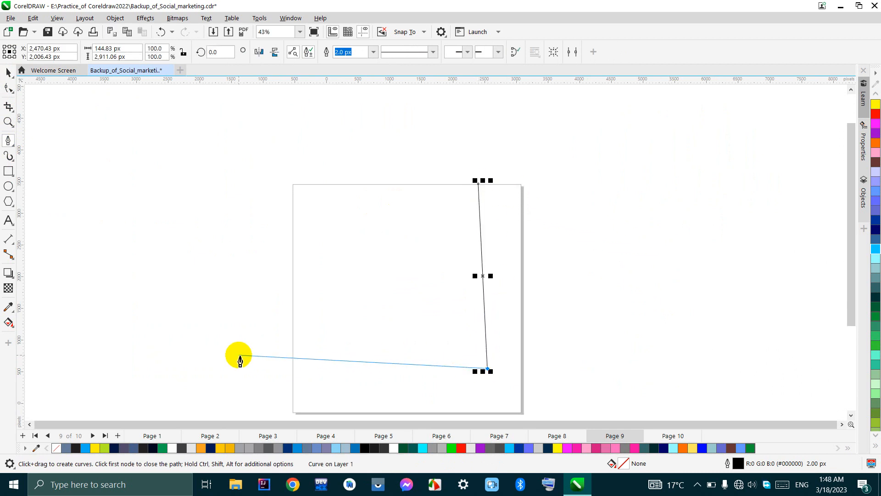
click(238, 355)
click(246, 184)
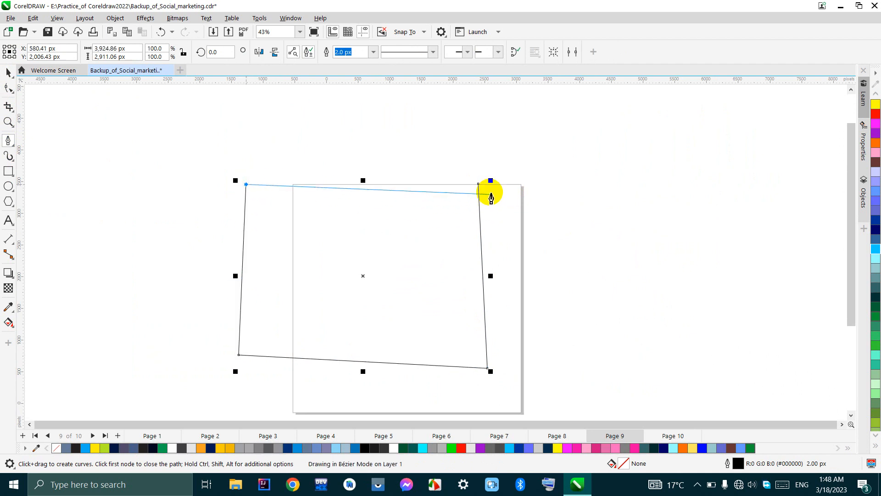
click(479, 184)
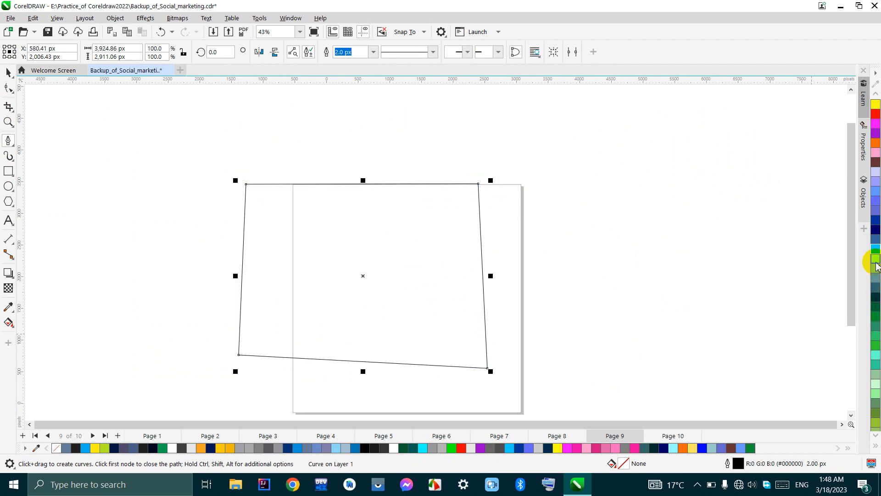
click(876, 262)
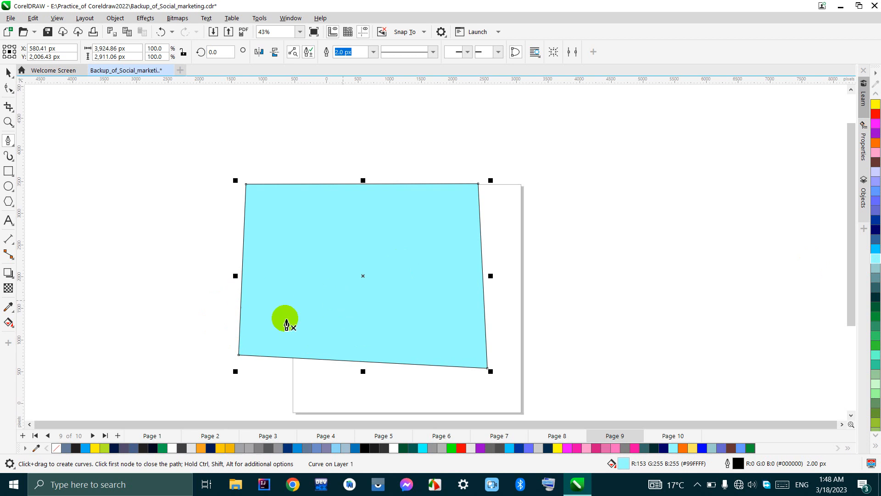
- Draw a closed Pen shape about 3,311 × 2,406 px with two curved sides and one straight side, right of the cyan shape
scroll(574, 335, down, 1)
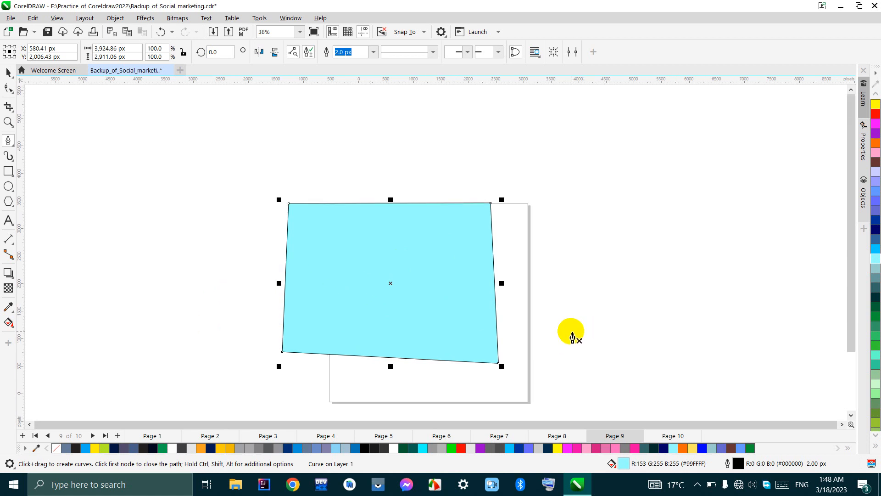
scroll(573, 335, down, 1)
scroll(572, 338, down, 1)
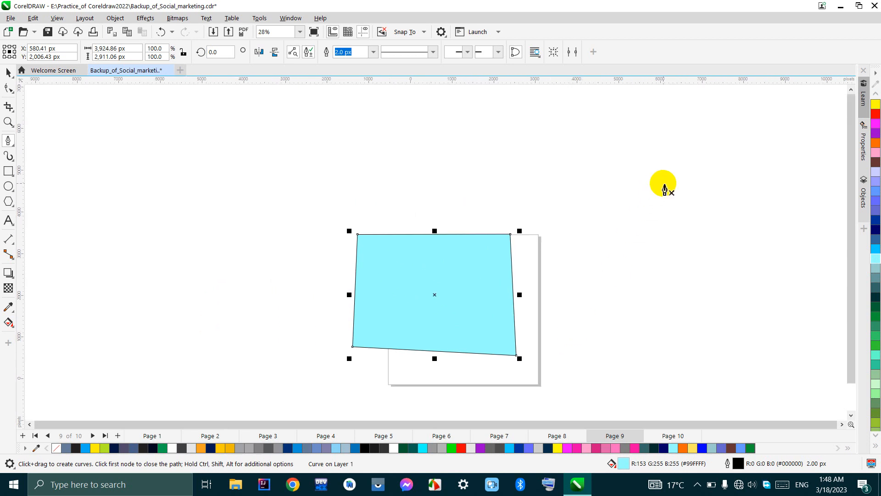
click(655, 161)
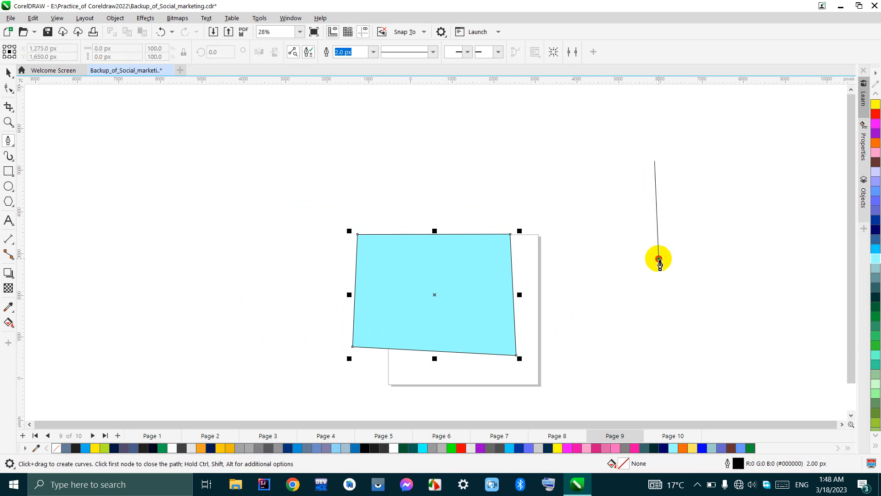
drag(659, 259, 578, 277)
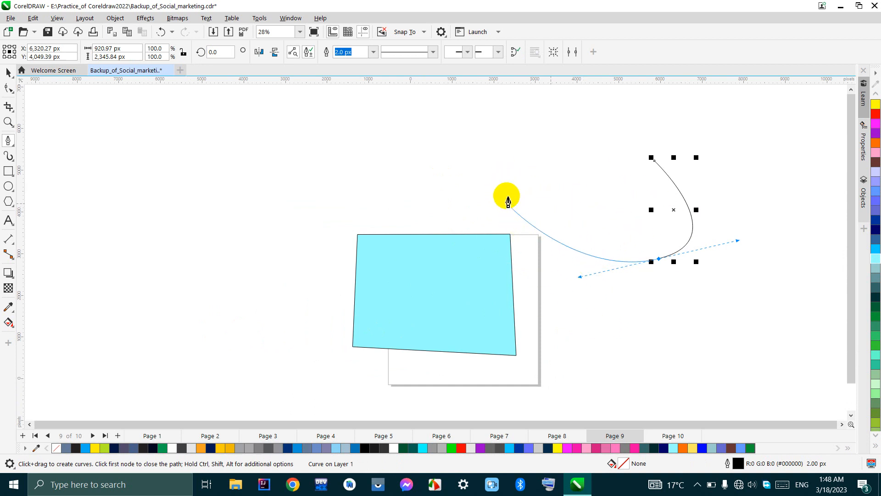
click(555, 188)
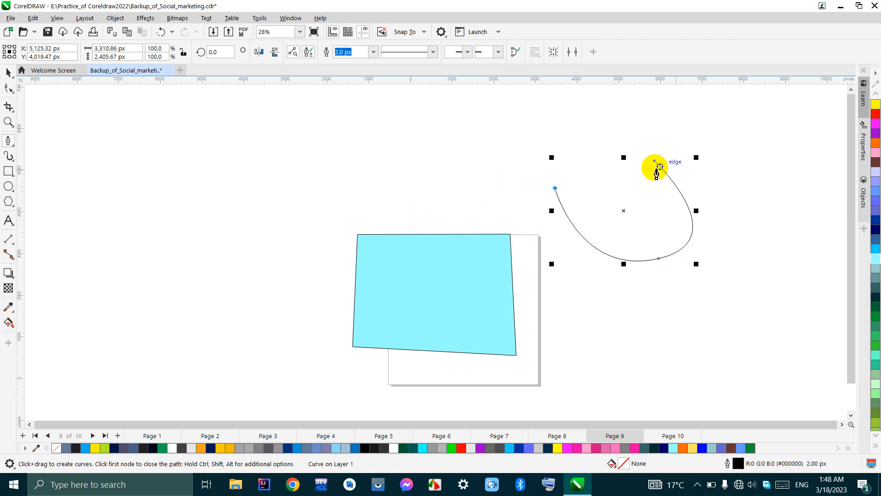
click(655, 161)
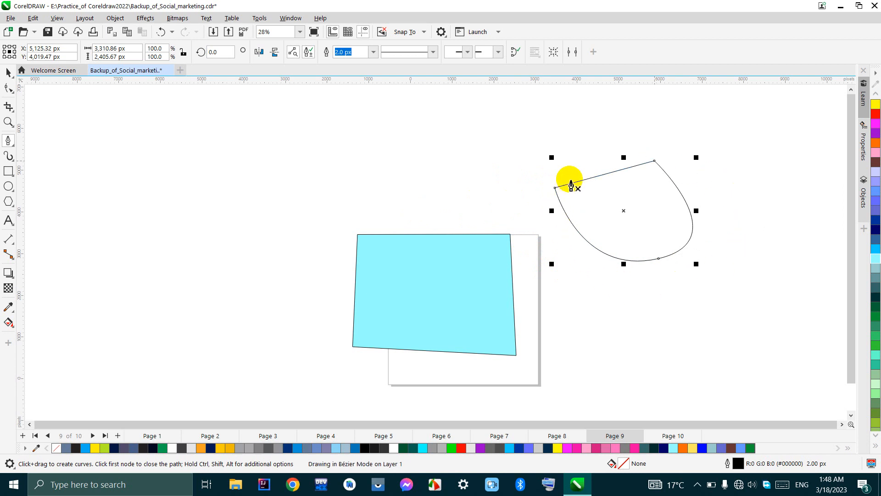
- Draw a closed four-sided Pen shape about 3,612 × 2,434 px above the cyan shape and fill it blue-violet
click(490, 127)
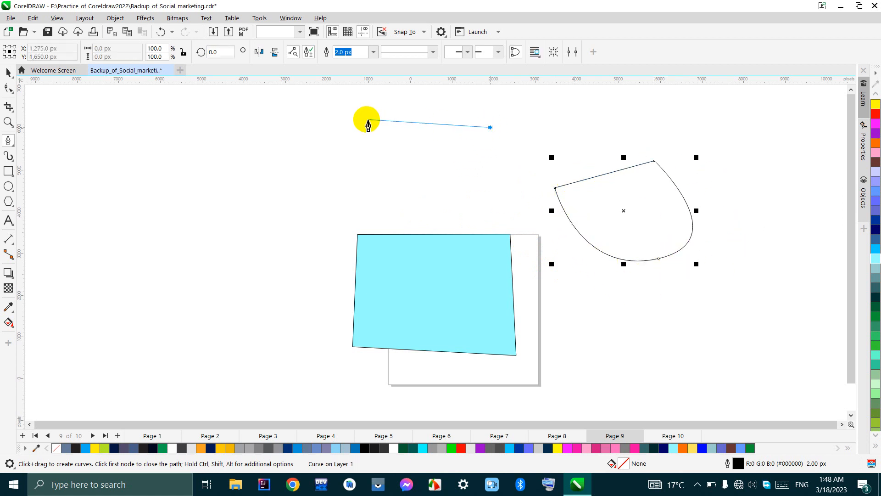
click(360, 119)
click(384, 220)
click(511, 210)
click(490, 127)
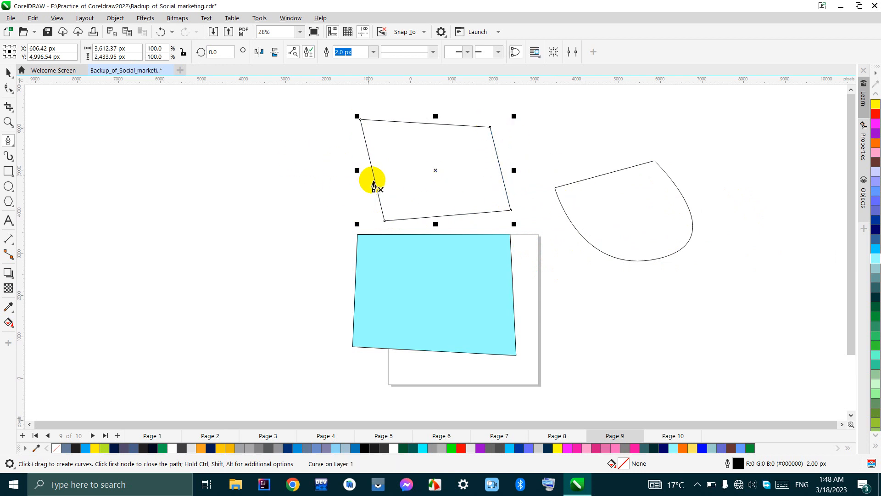
click(877, 205)
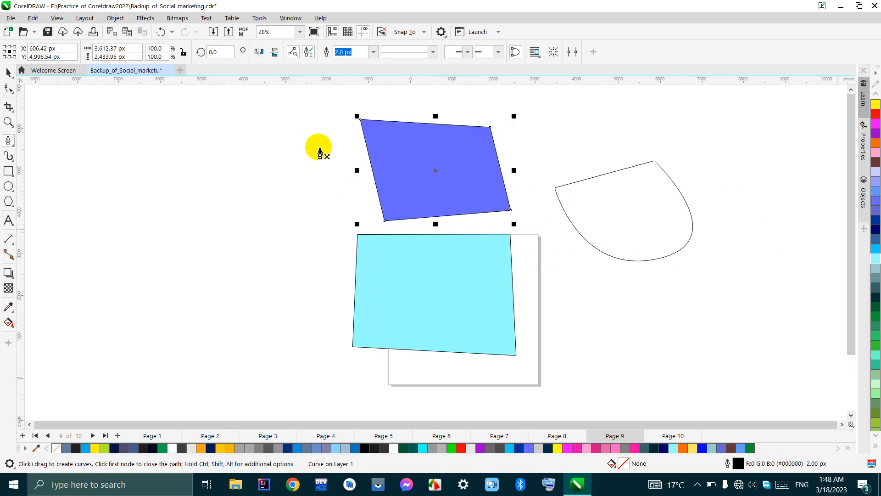
- Draw a closed Pen shape about 1,905 × 3,995 px with two straight sides and curved ends, left of the blue-violet shape
click(263, 151)
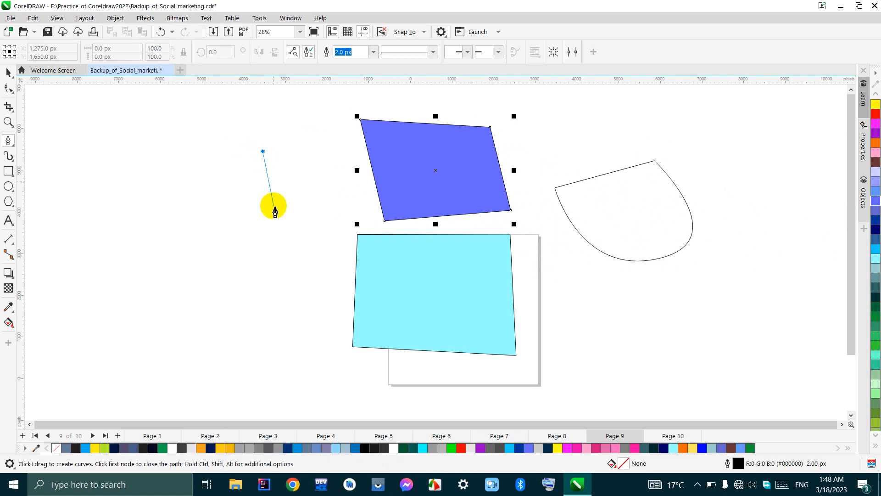
click(282, 247)
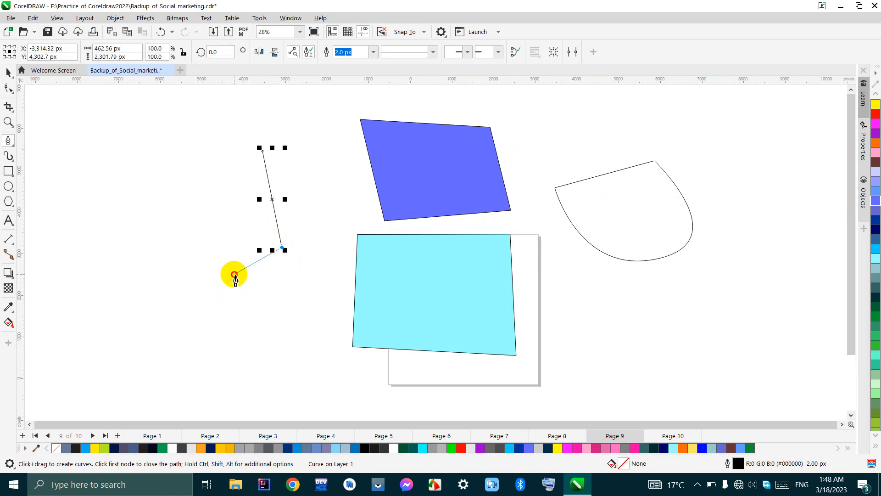
drag(234, 275, 188, 246)
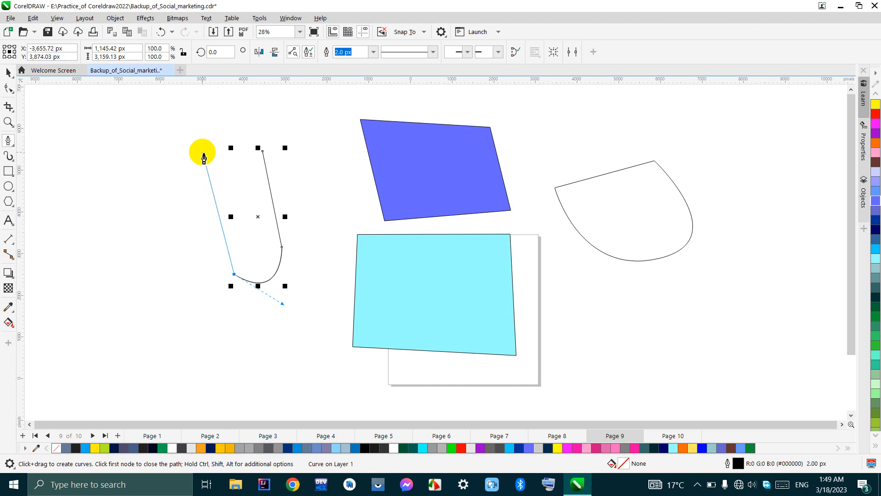
drag(202, 152, 294, 190)
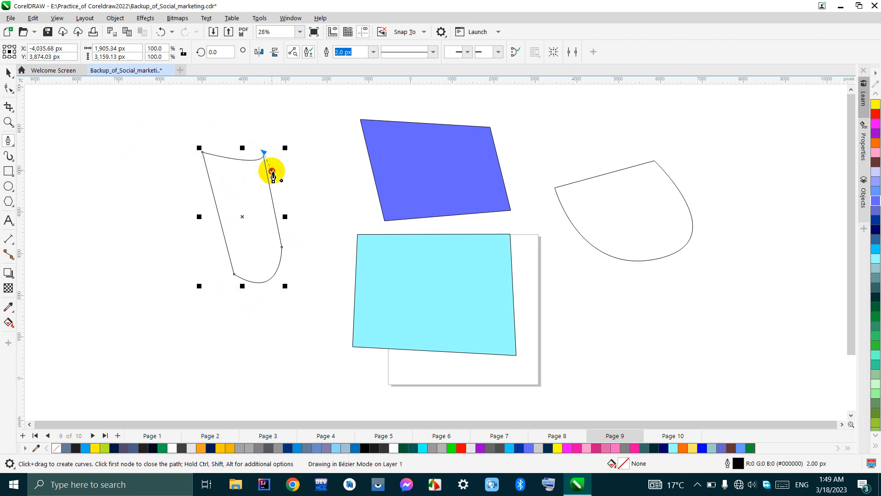
drag(264, 153, 216, 122)
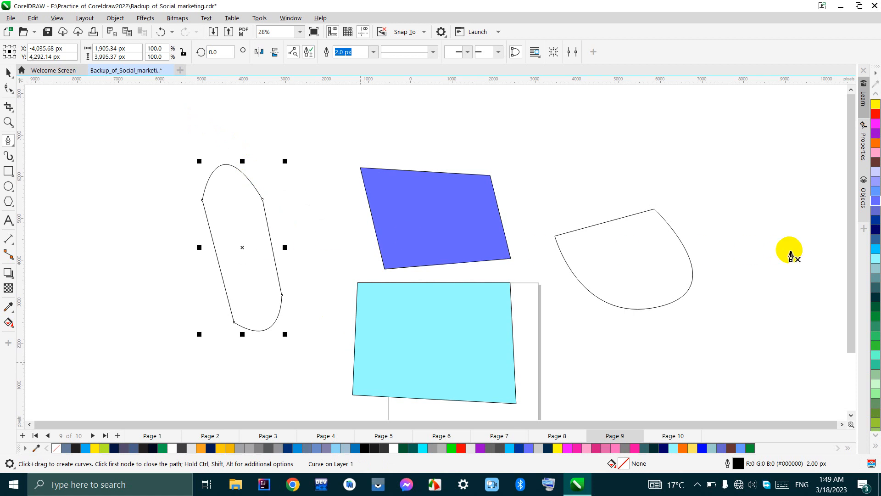
- Fill the tall round-ended Pen shape with sky blue (#00CCFF) and colour its outline red (#FF0000)
click(876, 229)
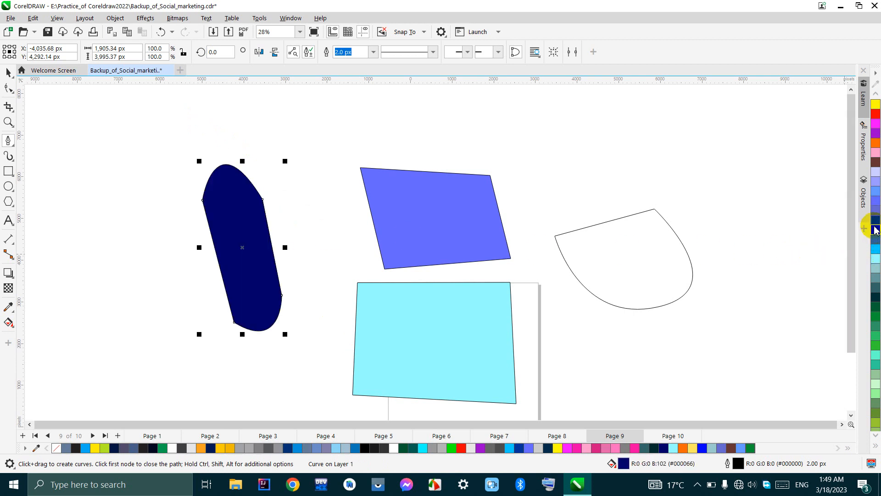
click(876, 252)
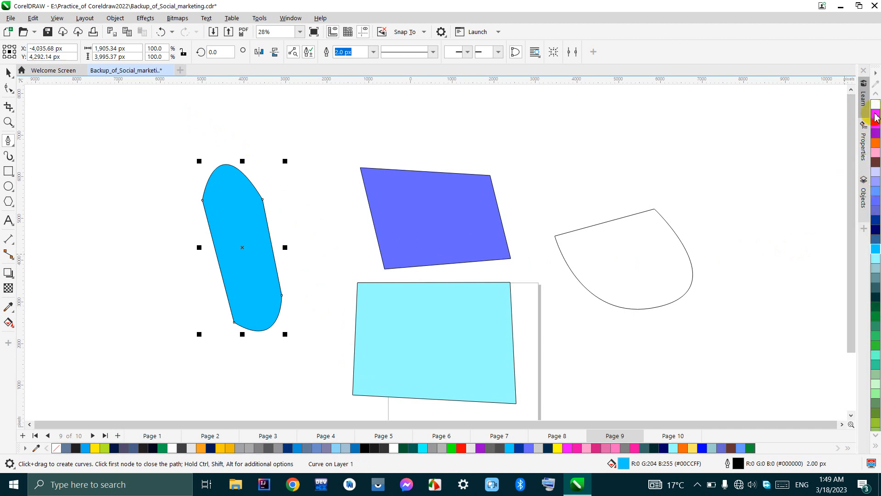
right_click(875, 116)
scroll(230, 236, up, 4)
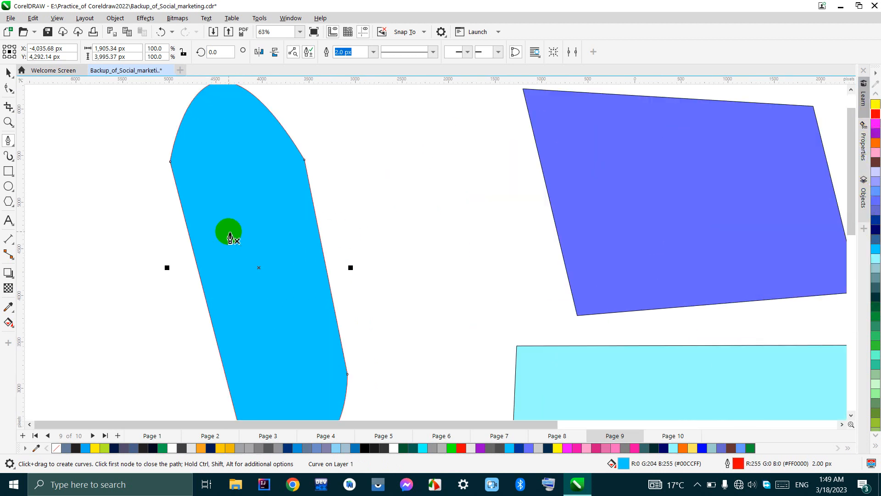
scroll(230, 236, down, 6)
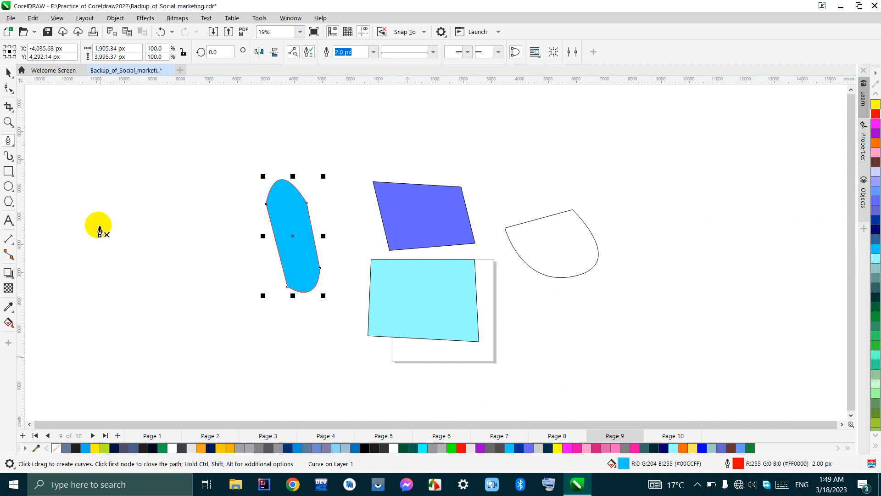
- Draw a closed oval about 4,509 × 4,328 px with the B-Spline tool, right of the unfilled Pen shape
click(7, 146)
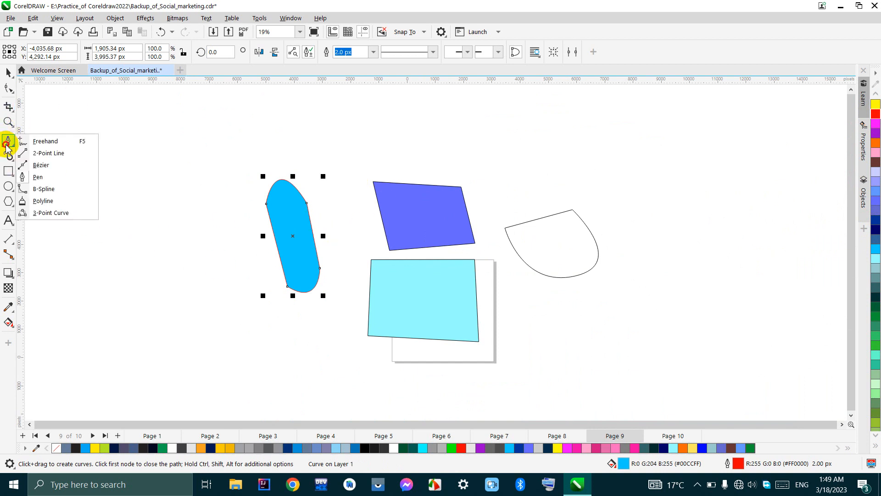
click(58, 189)
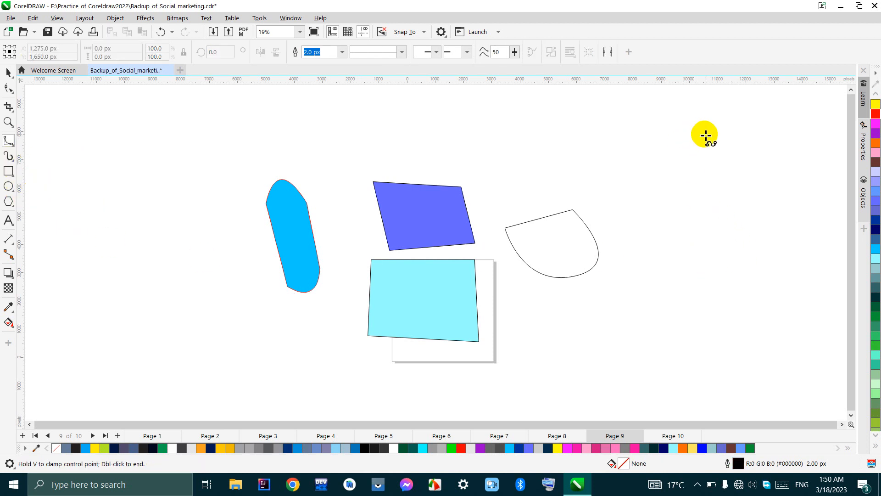
click(746, 182)
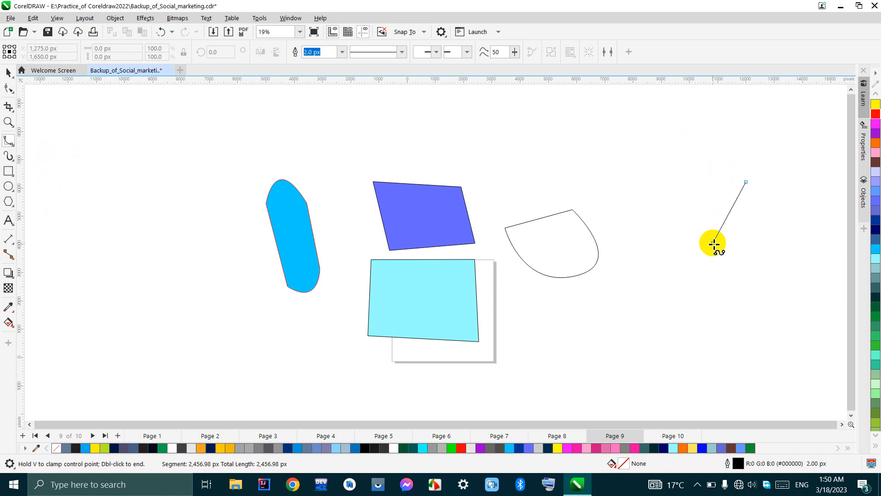
click(614, 179)
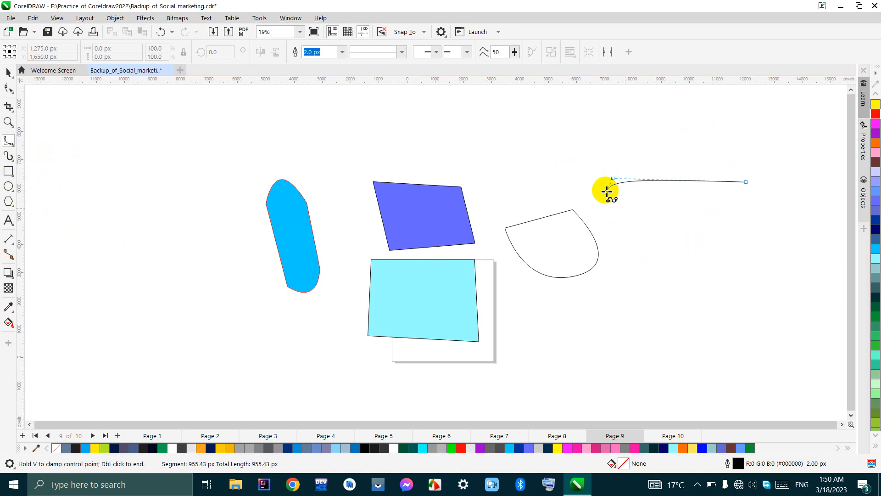
click(634, 307)
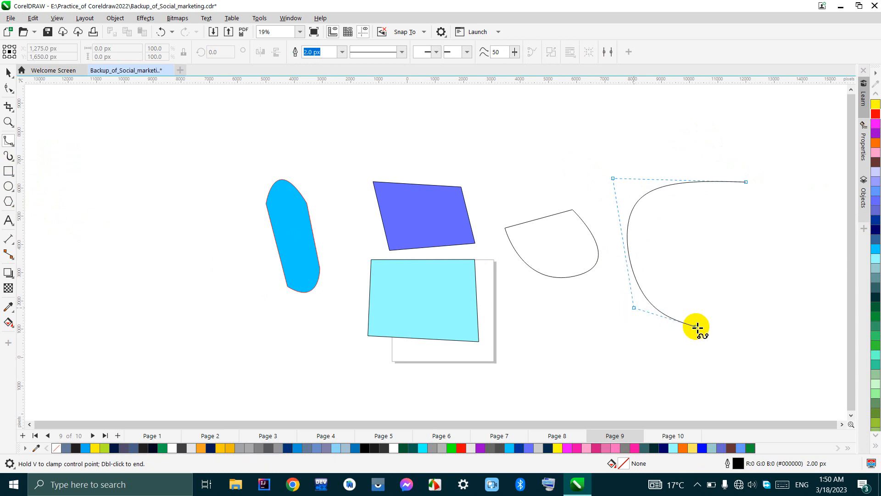
click(773, 318)
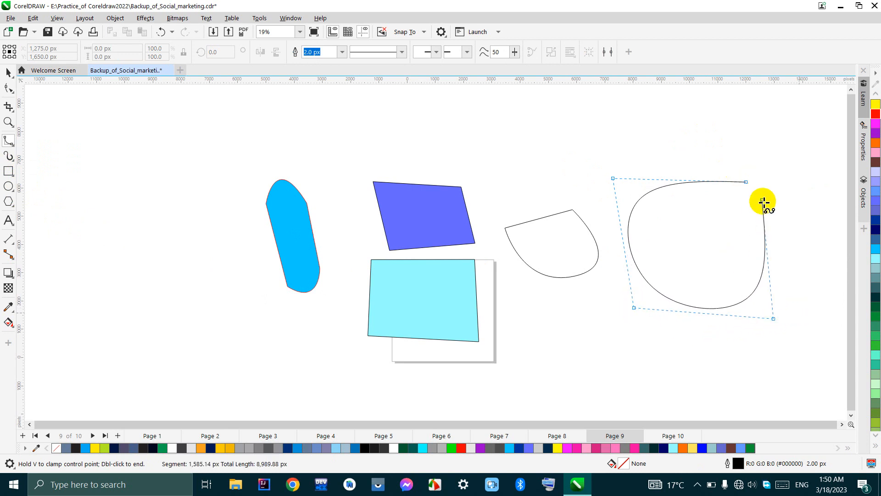
click(746, 182)
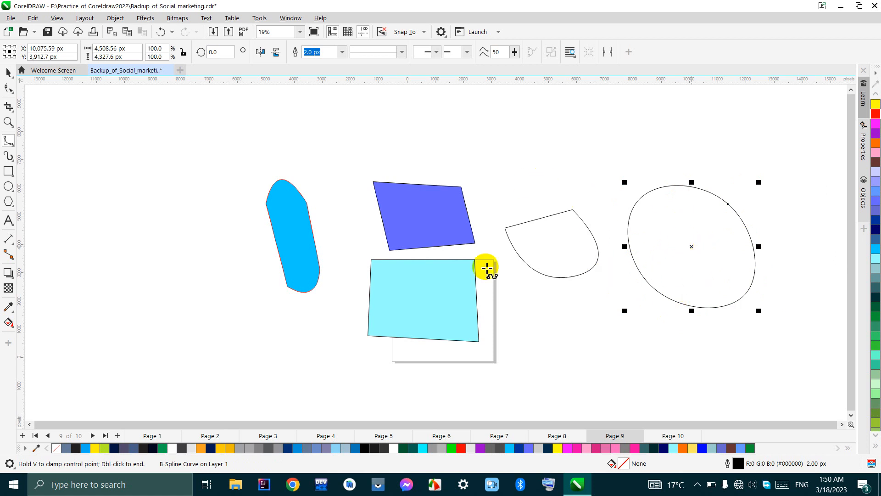
- Draw a smaller closed B-Spline shape about 2,223 × 1,368 px from three control points, above and left of the large oval
click(675, 125)
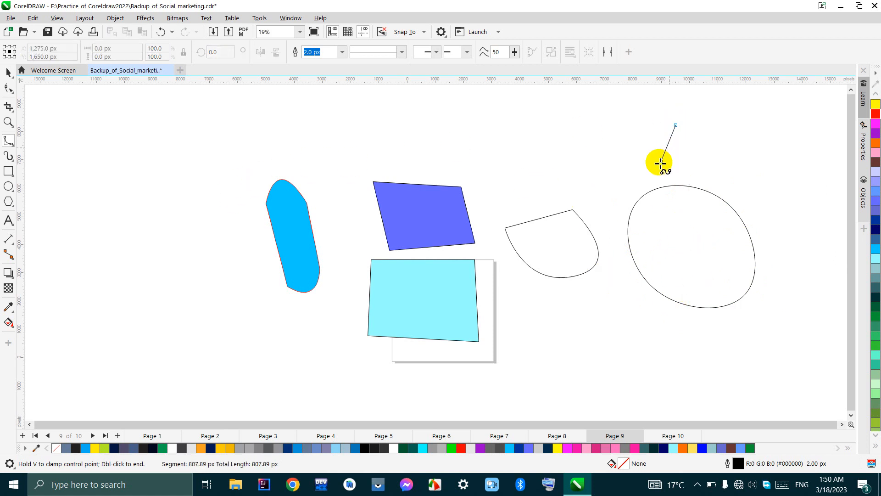
click(607, 181)
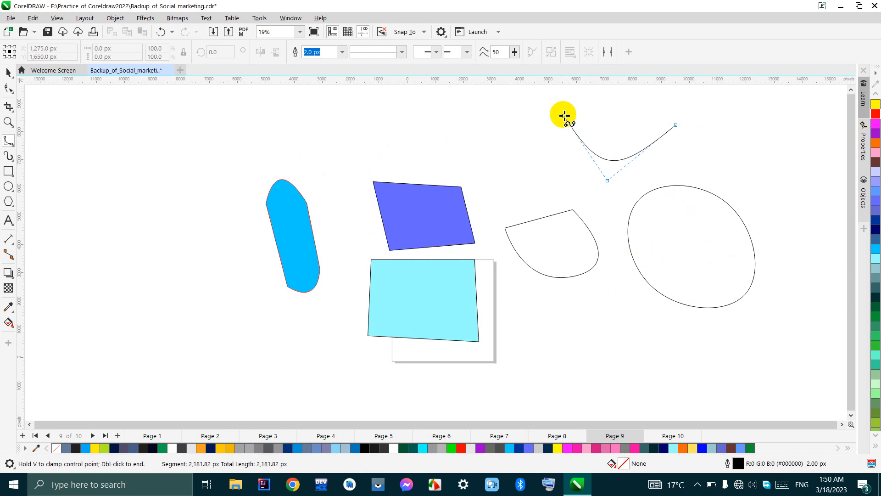
click(562, 115)
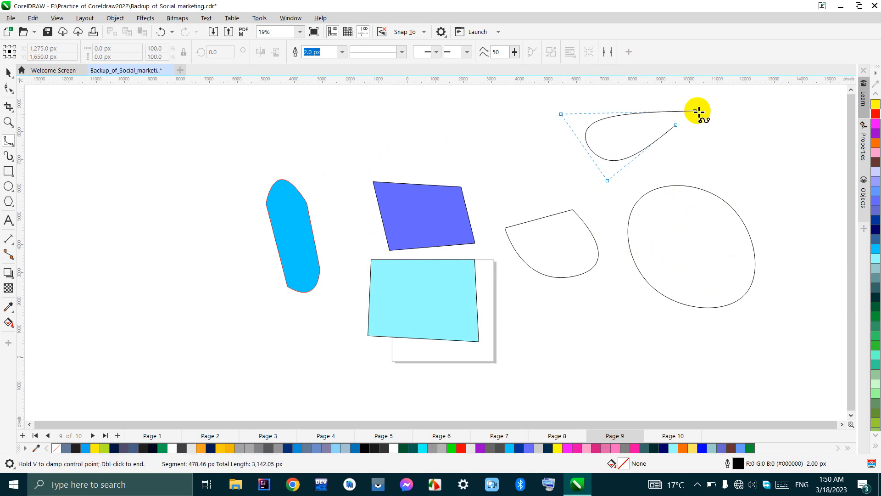
click(676, 126)
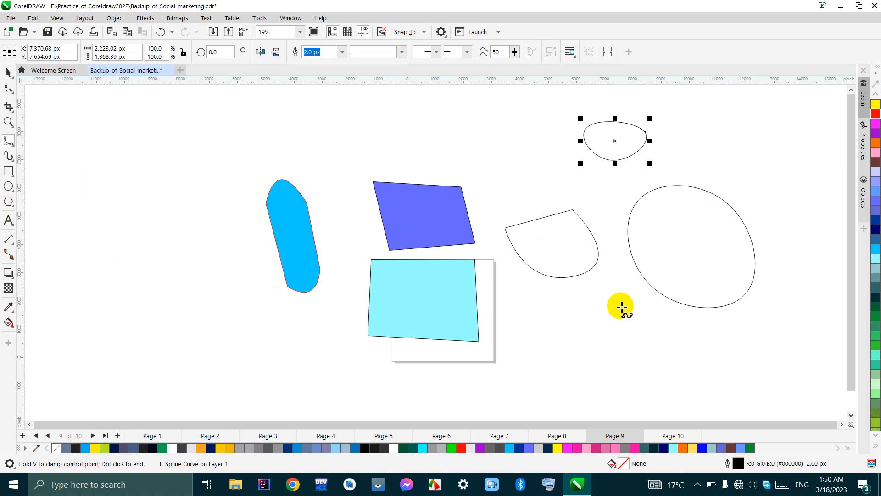
- Draw a closed Polyline shape about 3,249 × 6,735 px with straight sides and freehand ends, left of the sky-blue shape, and fill it #6699FF
click(5, 142)
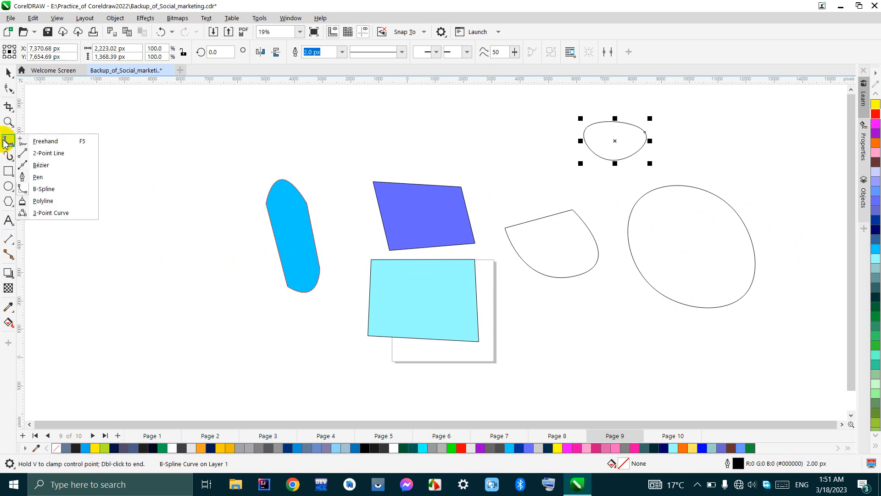
click(71, 201)
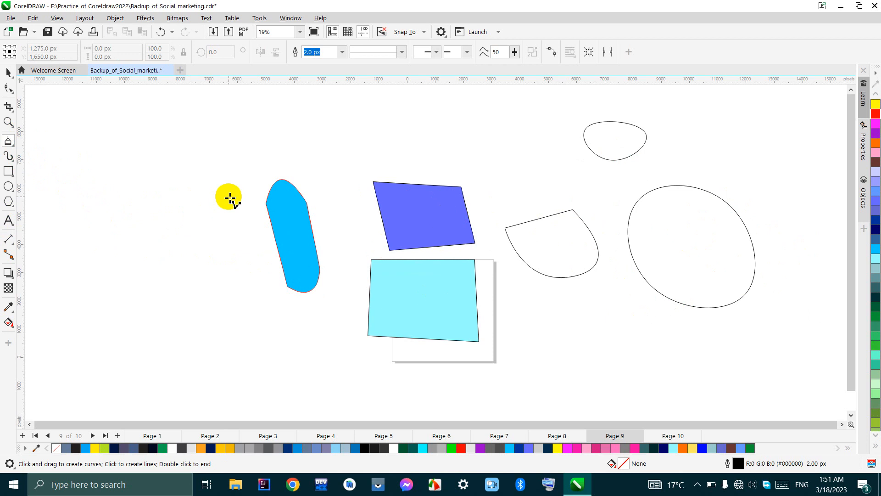
click(223, 199)
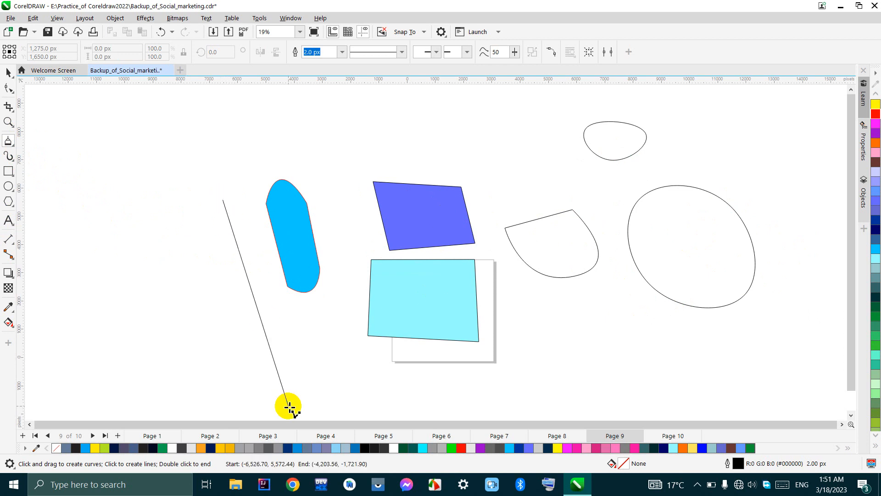
click(248, 302)
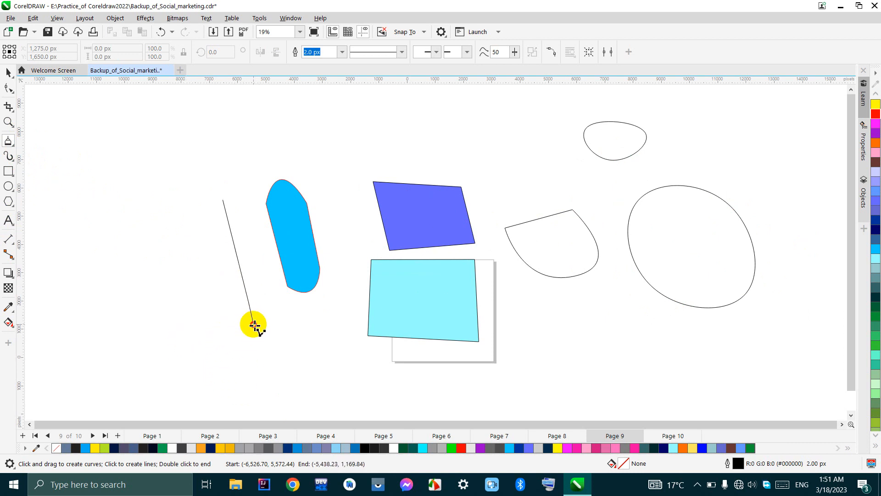
mouse_move(253, 324)
mouse_down()
mouse_move(252, 340)
mouse_move(222, 356)
mouse_move(206, 357)
mouse_move(185, 333)
mouse_up()
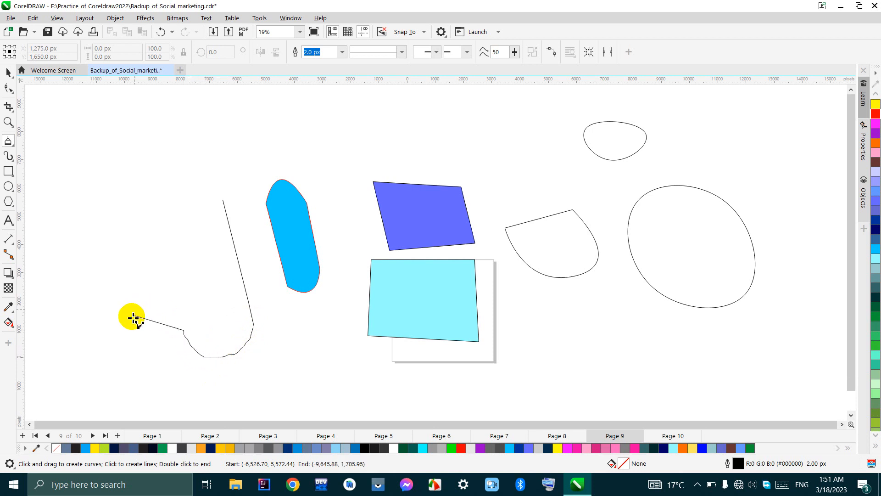
click(163, 203)
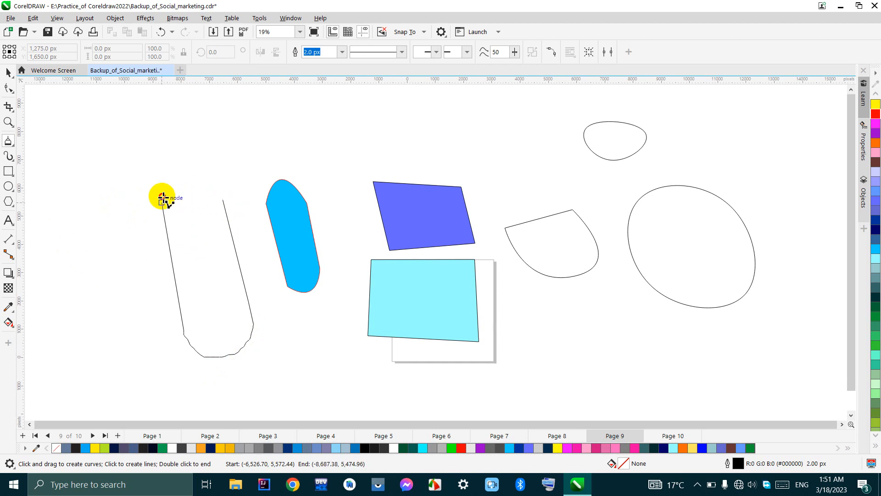
mouse_move(166, 178)
mouse_down()
mouse_move(203, 168)
mouse_move(223, 200)
mouse_up()
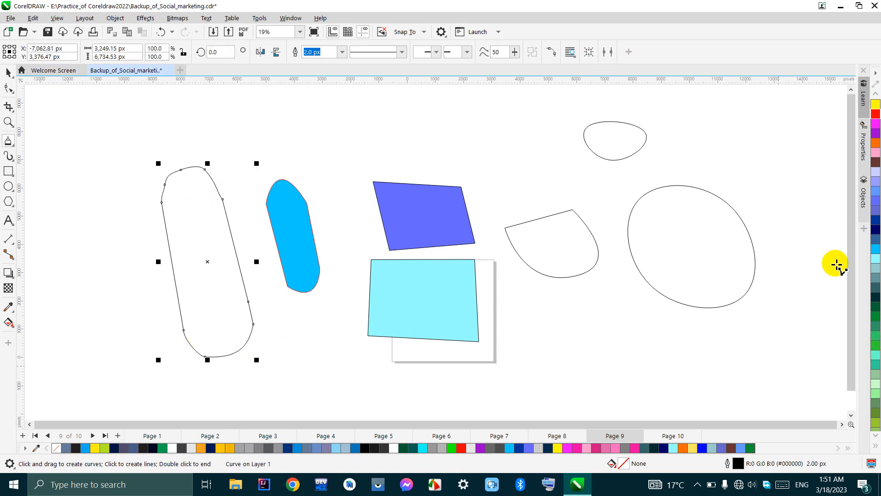
click(876, 190)
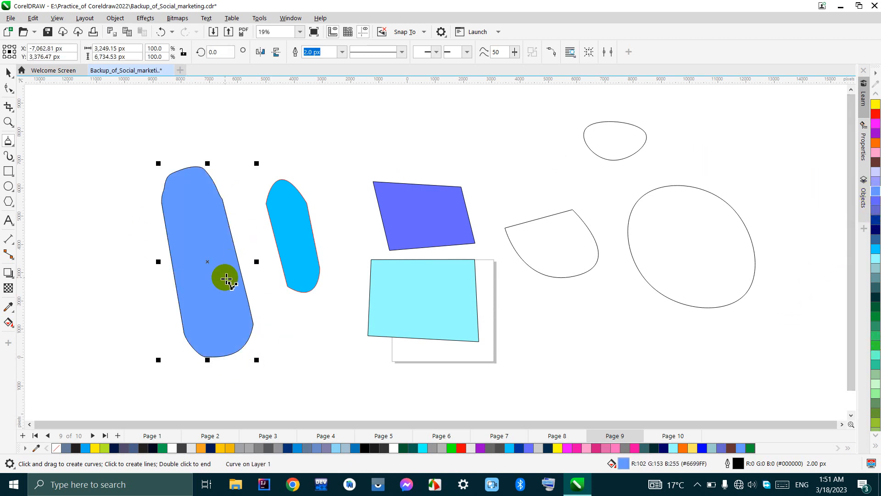
- Draw a downward-bowed arc about 4,386 × 1,611 px above the blue-violet shape with the 3-Point Curve tool
click(8, 141)
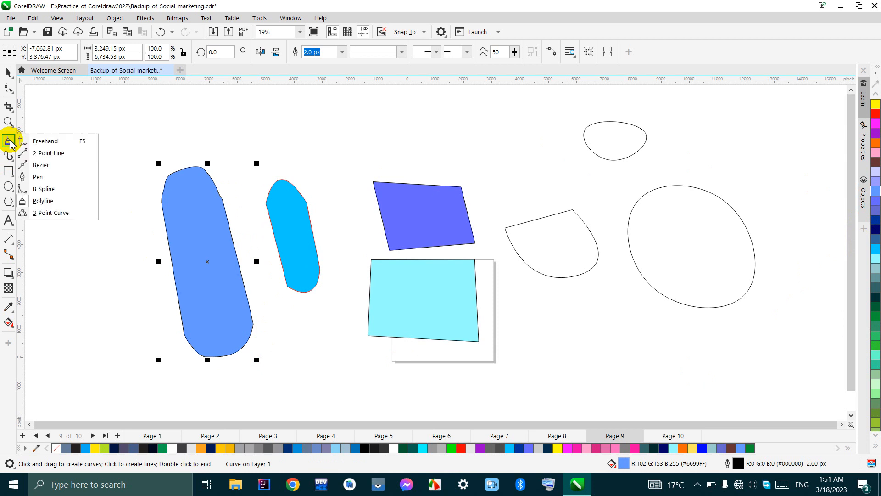
click(63, 221)
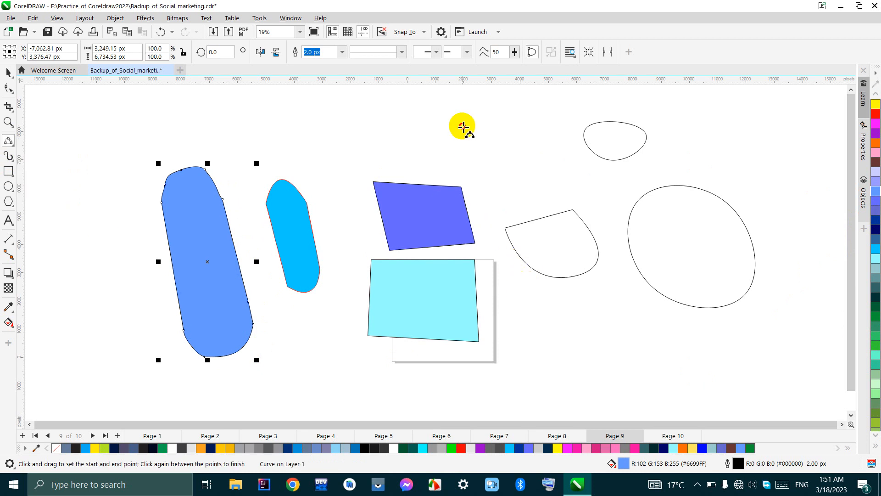
drag(463, 126, 339, 124)
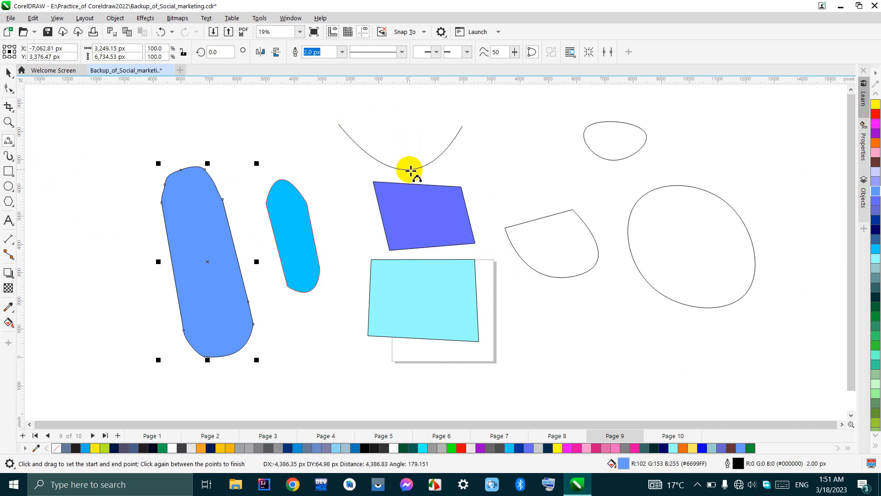
click(410, 170)
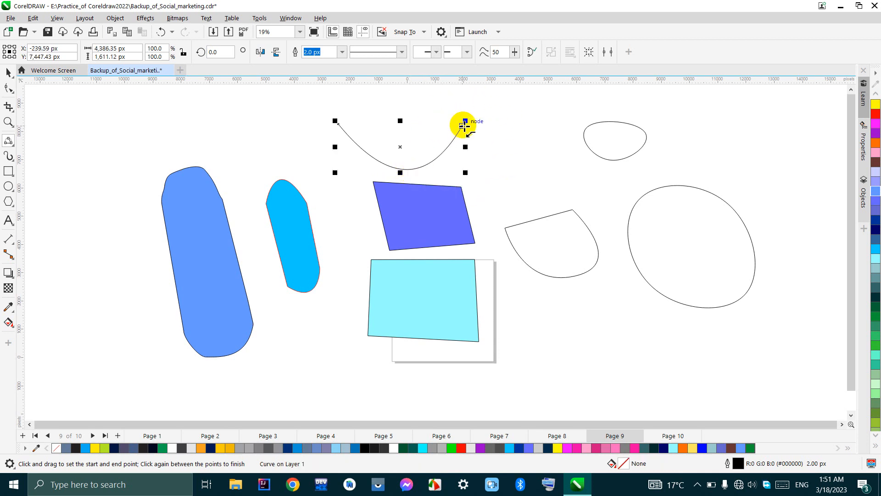
- Close the arc into a leaf outline about 4,386 × 2,603 px and add a shallow midrib between its tips with the 3-Point Curve tool
drag(463, 125, 338, 124)
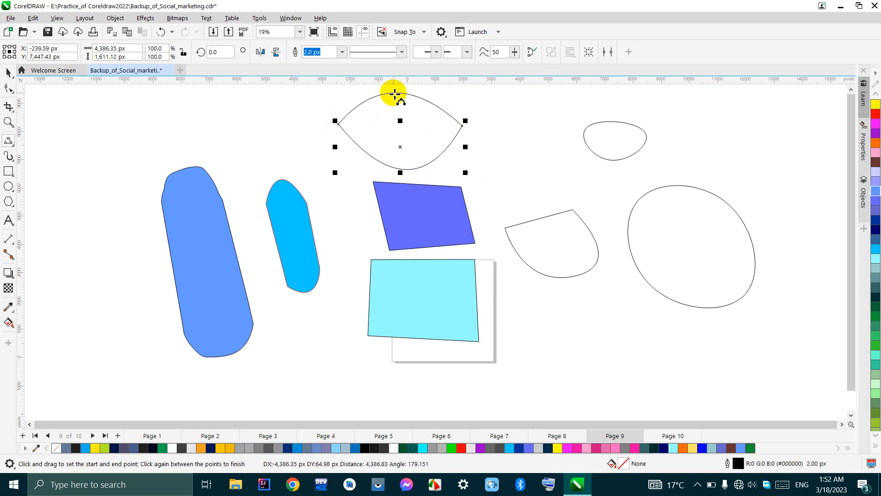
click(404, 97)
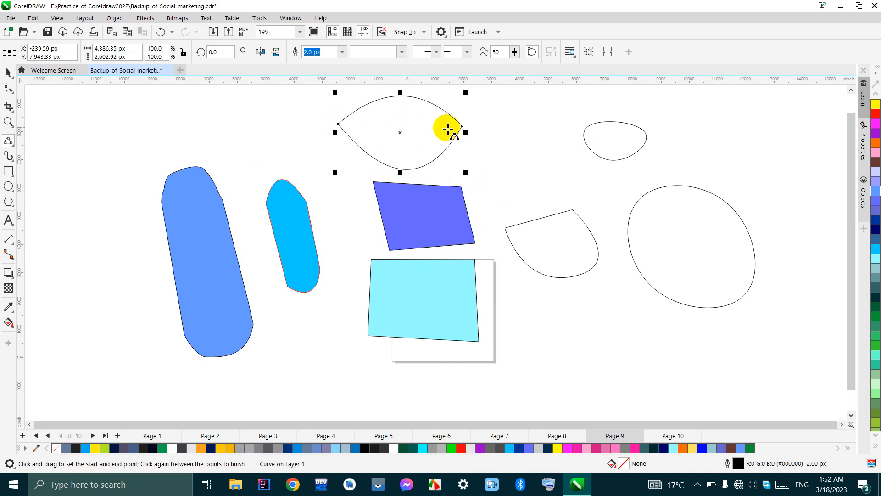
drag(461, 127, 342, 124)
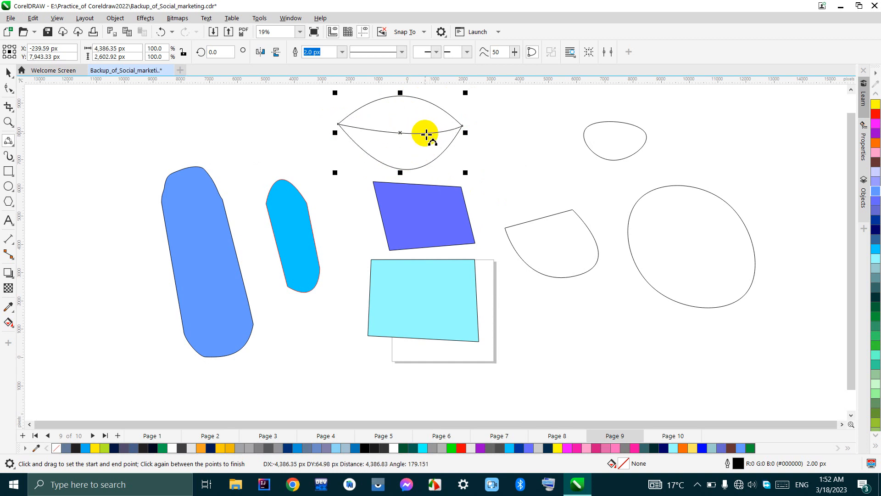
click(426, 134)
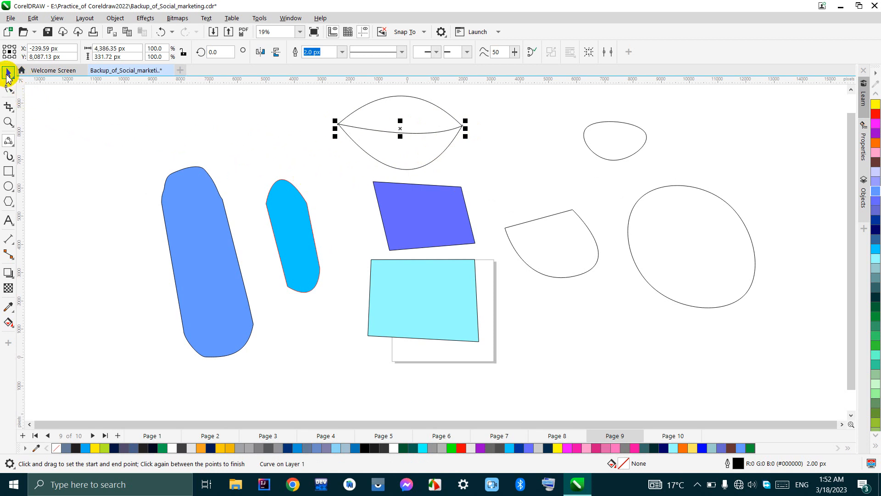
- Draw a V-shaped pair of veins about 1,712 × 1,974 px across the leaf's right half with the Pen tool, meeting at the midrib
click(7, 144)
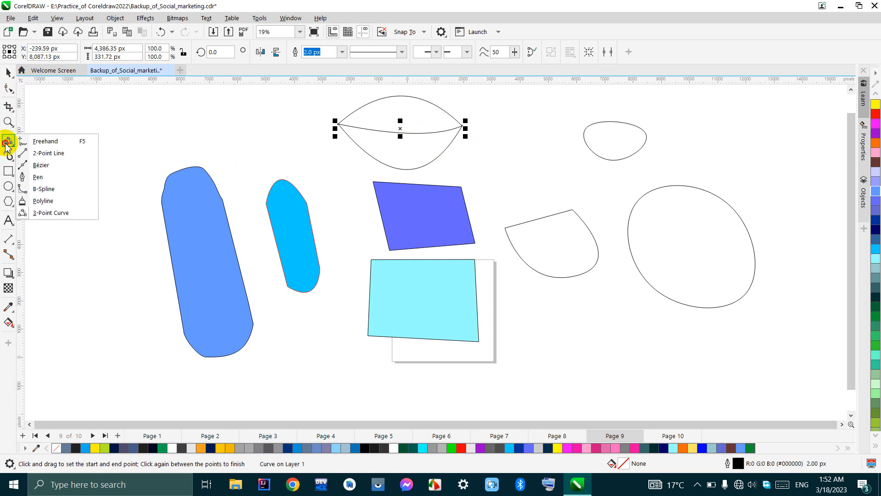
click(41, 178)
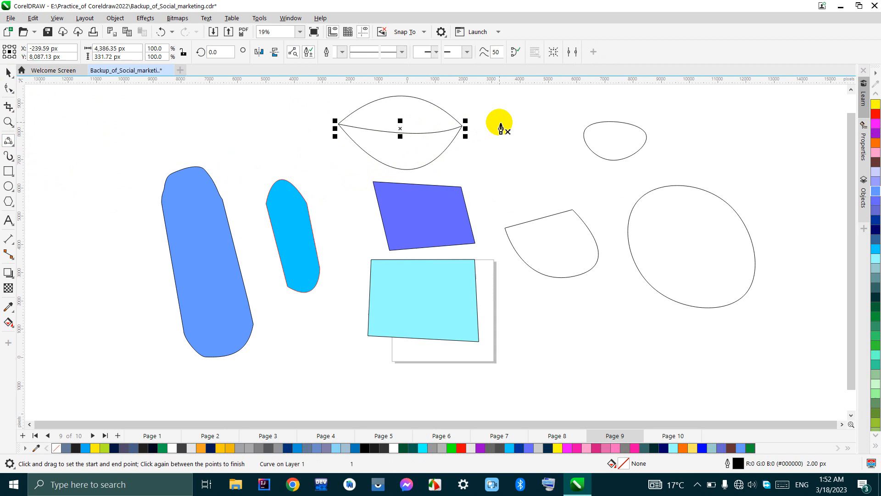
click(432, 104)
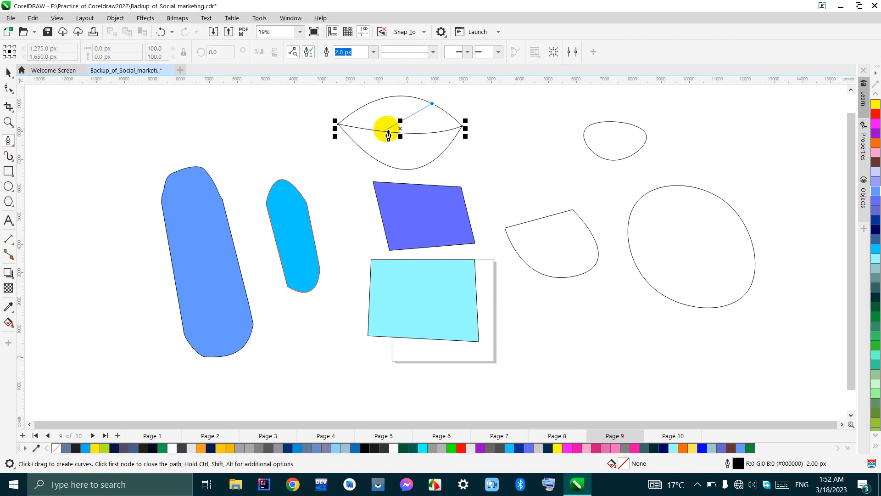
click(387, 130)
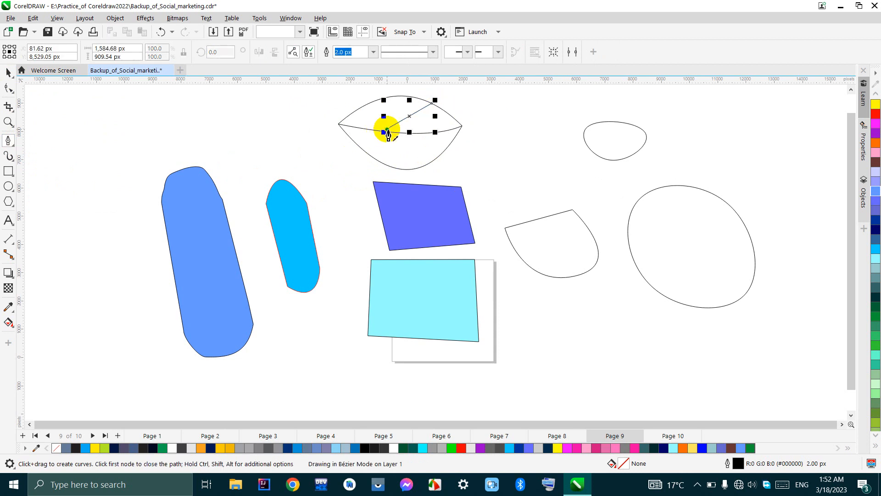
click(435, 160)
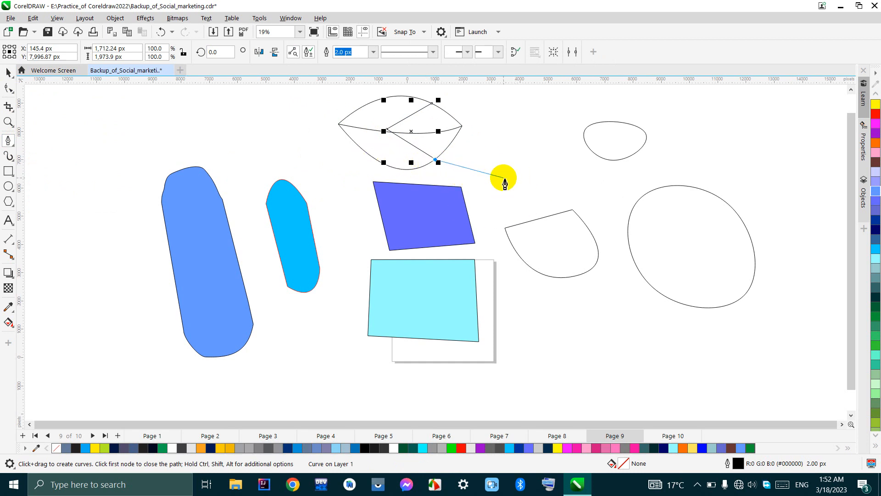
key(Escape)
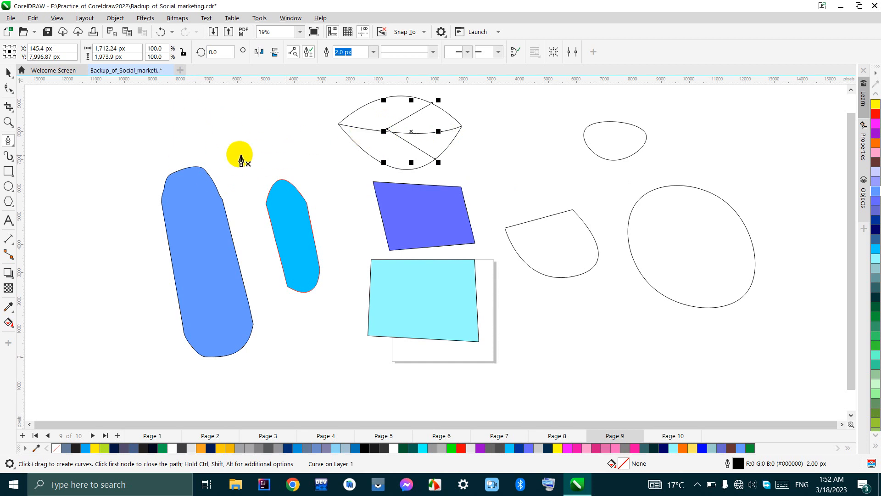
- Draw a second pair of Pen veins about 903 × 2,215 px in the leaf's left half, from the upper edge through the midrib to the lower edge
click(386, 98)
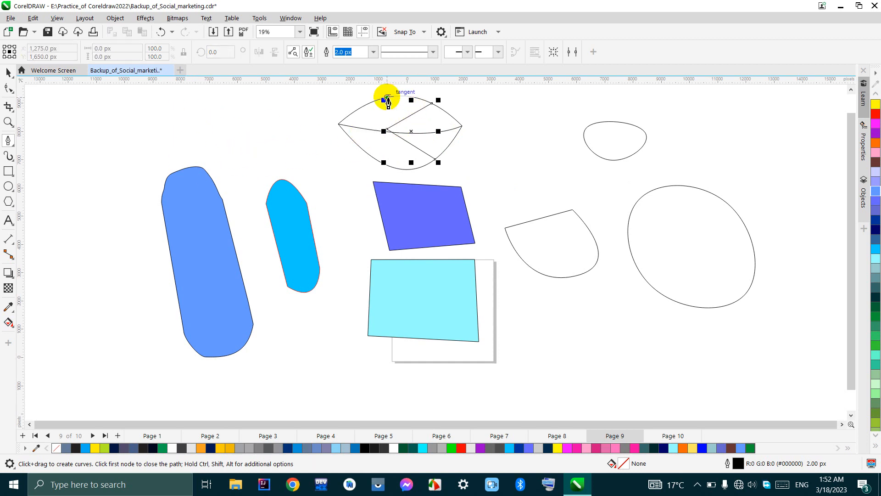
click(361, 131)
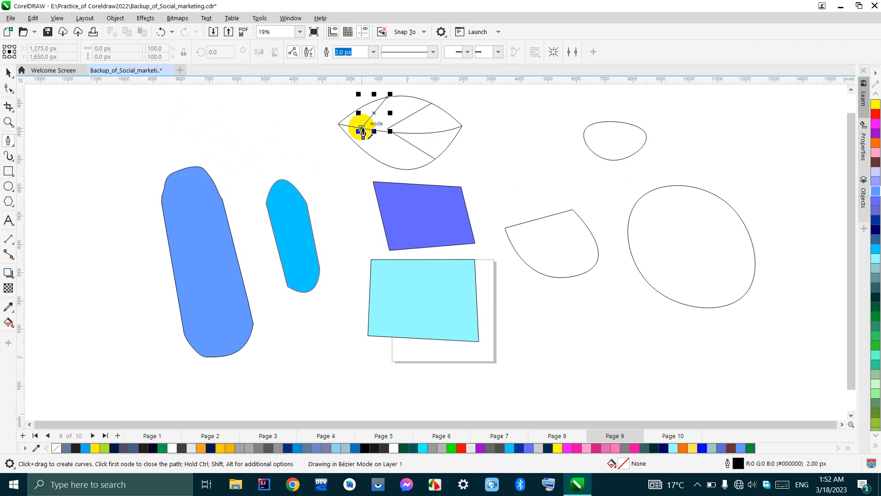
click(377, 160)
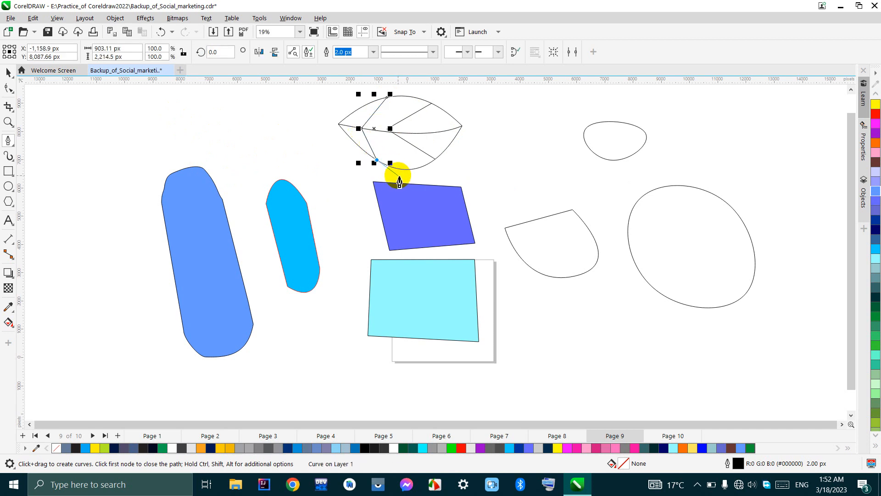
key(Escape)
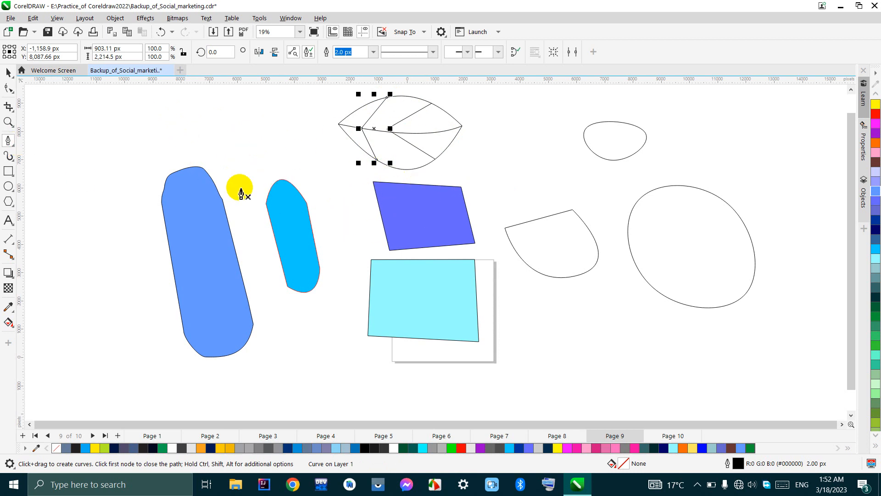
- Select all four leaf curves, shrink them together to about 2,671 × 1,585 px and move them below the large oval
click(6, 72)
scroll(479, 161, down, 1)
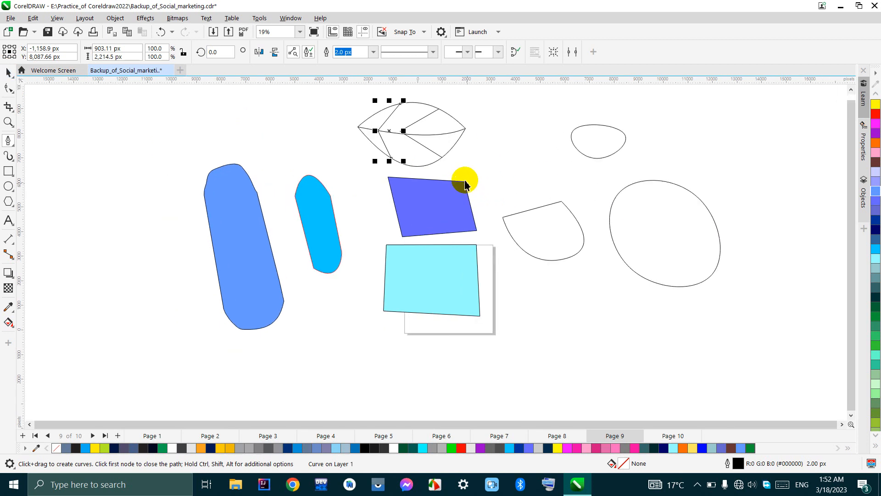
drag(333, 92, 648, 343)
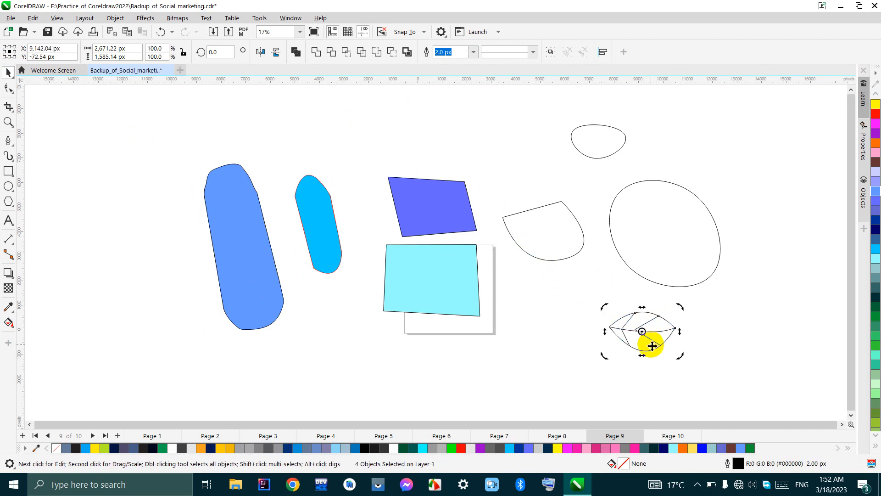
- Rotate the leaf upright by about 98° and fill it #00CCFF
click(626, 316)
drag(604, 309, 615, 392)
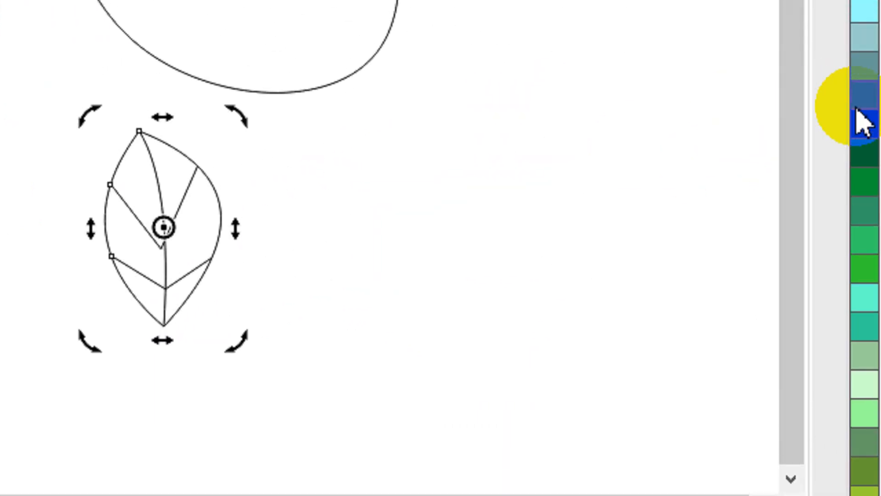
click(863, 124)
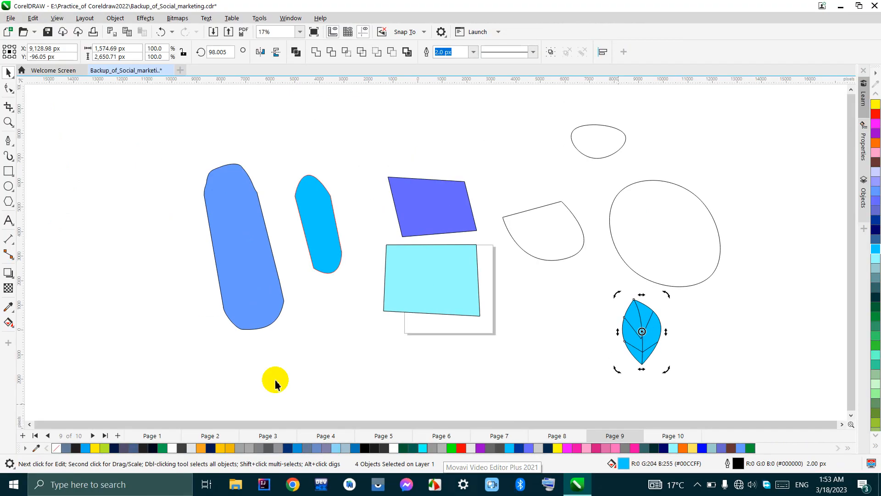
- Show the list of curve tools
click(10, 141)
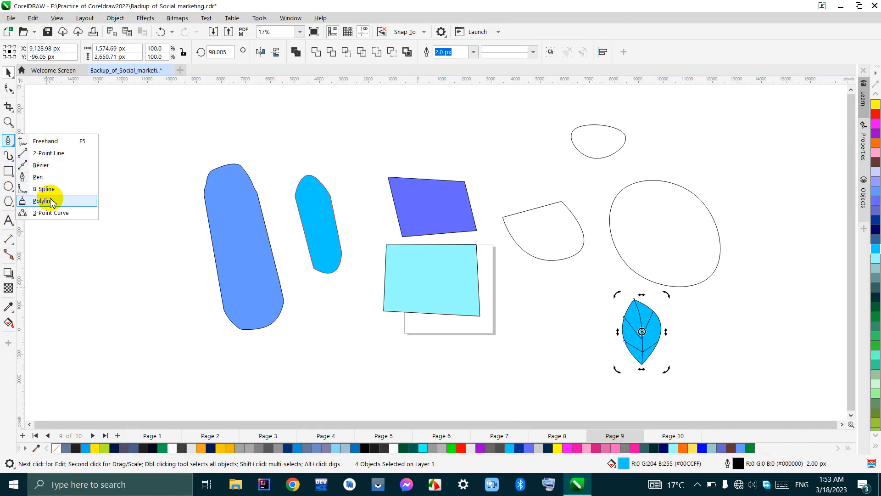